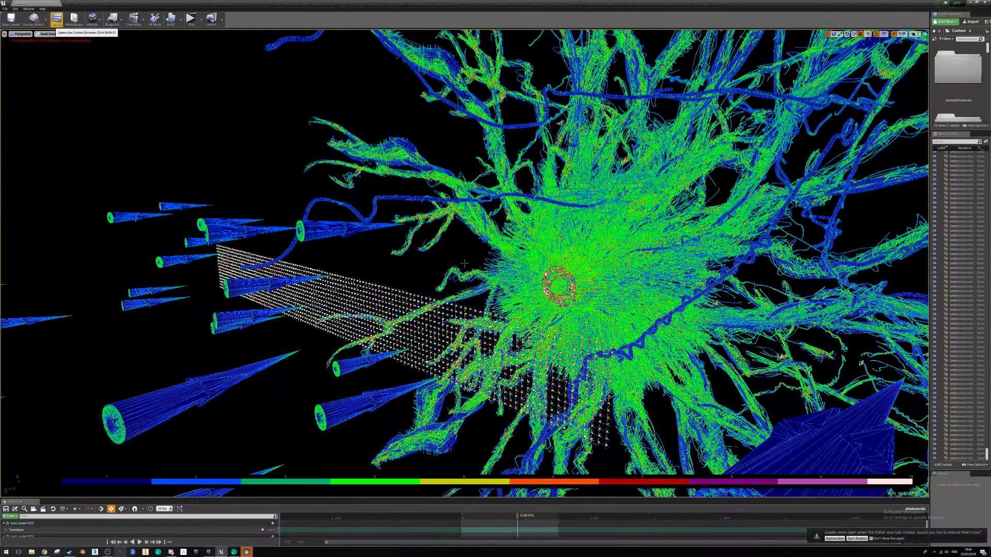
Switch the viewport to the Right orthographic view and display it in Primitive Distance Accuracy mode.
{"action": "left_click", "coordinate": [20, 33]}
{"action": "left_click", "coordinate": [23, 69]}
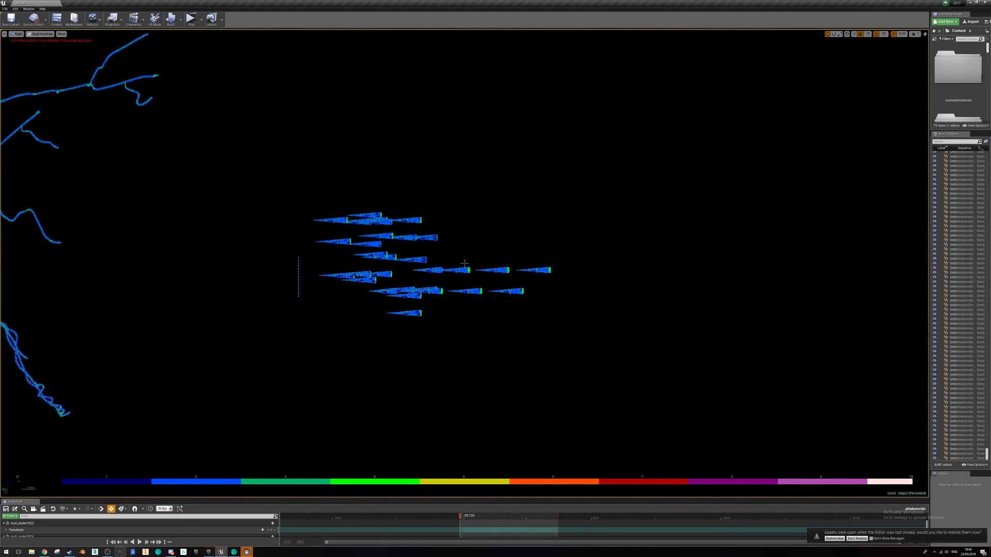
{"action": "left_click", "coordinate": [42, 34]}
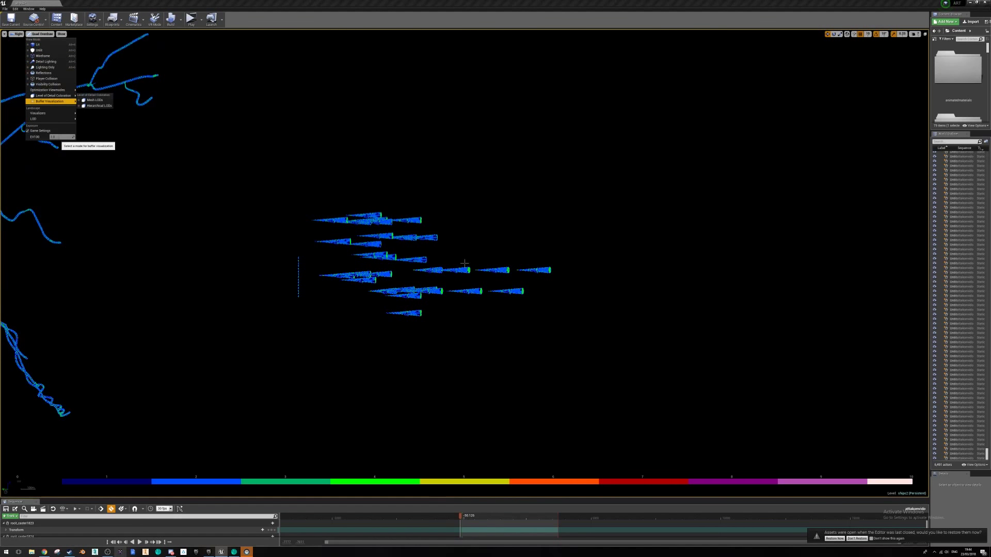
{"action": "mouse_move", "coordinate": [52, 90]}
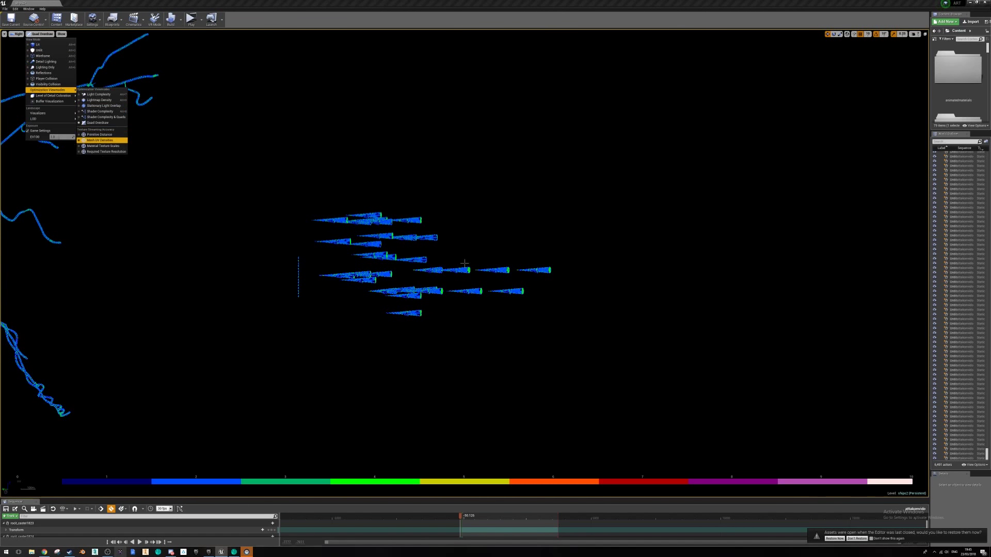
{"action": "left_click", "coordinate": [99, 134]}
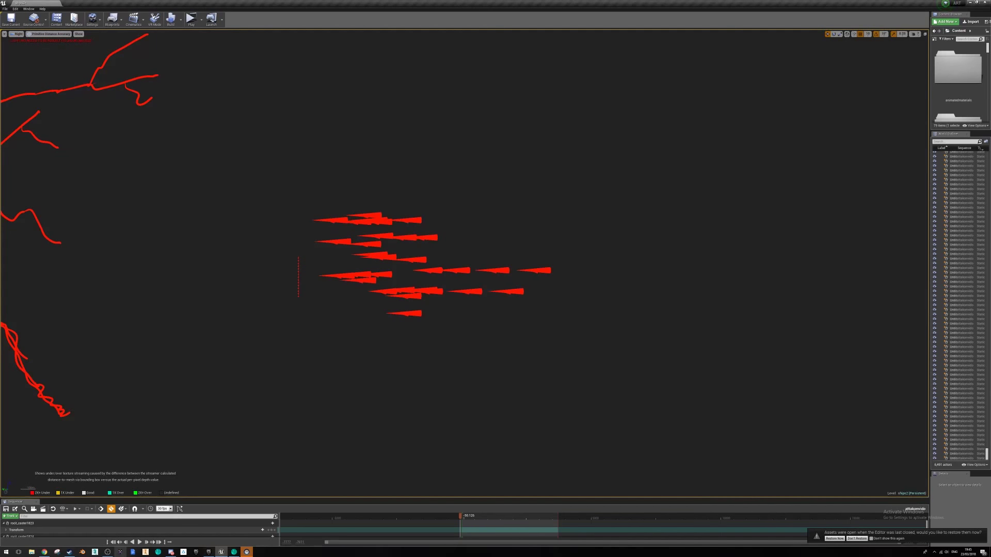
Move the sequence playhead forward and play the animation to review the creature advancing past the cones in the Right view.
{"action": "right_click_drag", "start_coordinate": [311, 257], "coordinate": [427, 268]}
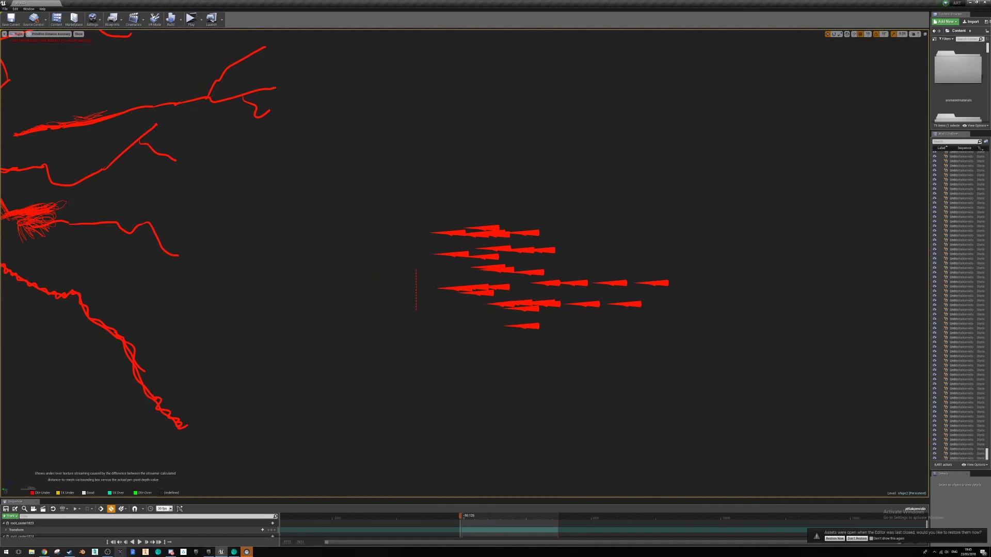
{"action": "left_click_drag", "start_coordinate": [460, 516], "coordinate": [489, 515]}
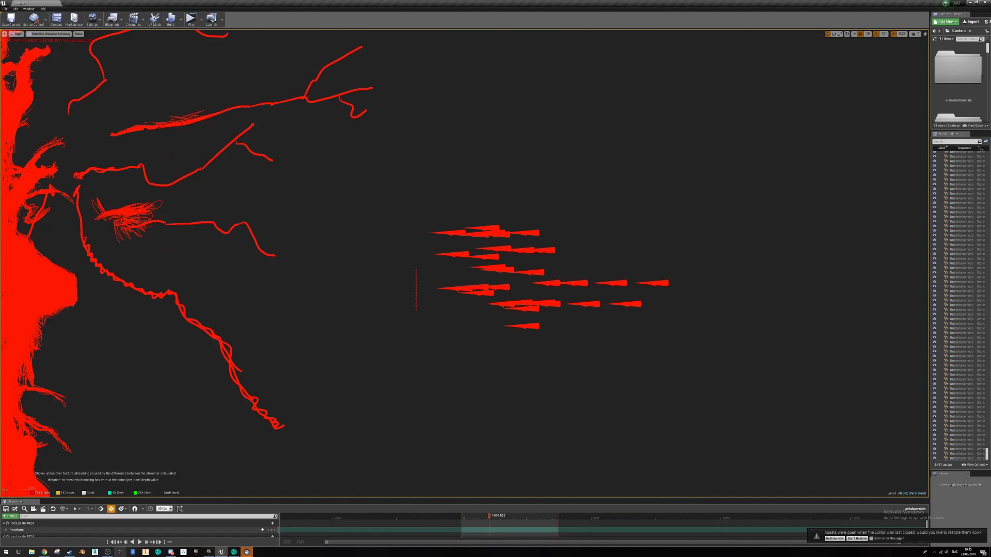
{"action": "key", "text": "space"}
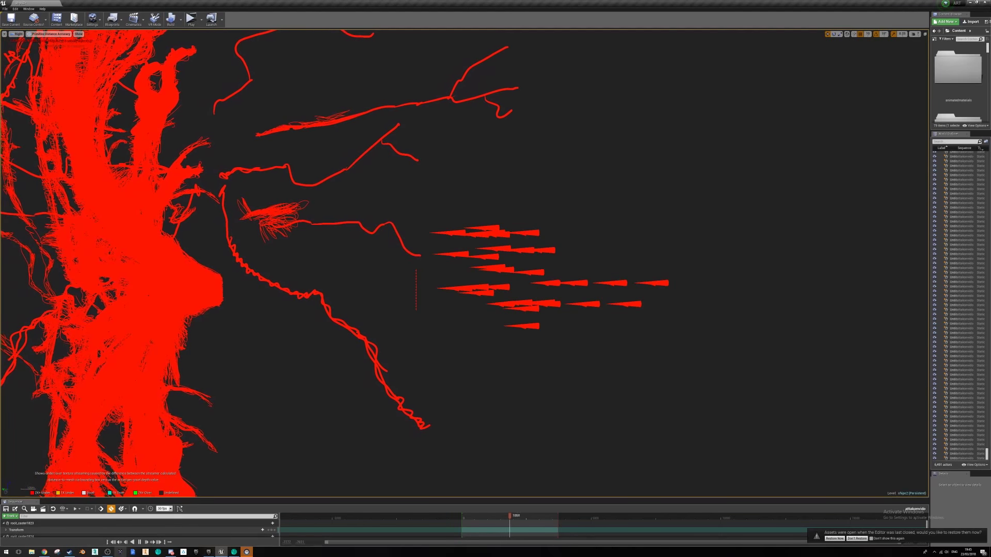
{"action": "scroll", "coordinate": [599, 433], "scroll_direction": "down", "scroll_amount": 4}
{"action": "right_click_drag", "start_coordinate": [599, 433], "coordinate": [535, 388]}
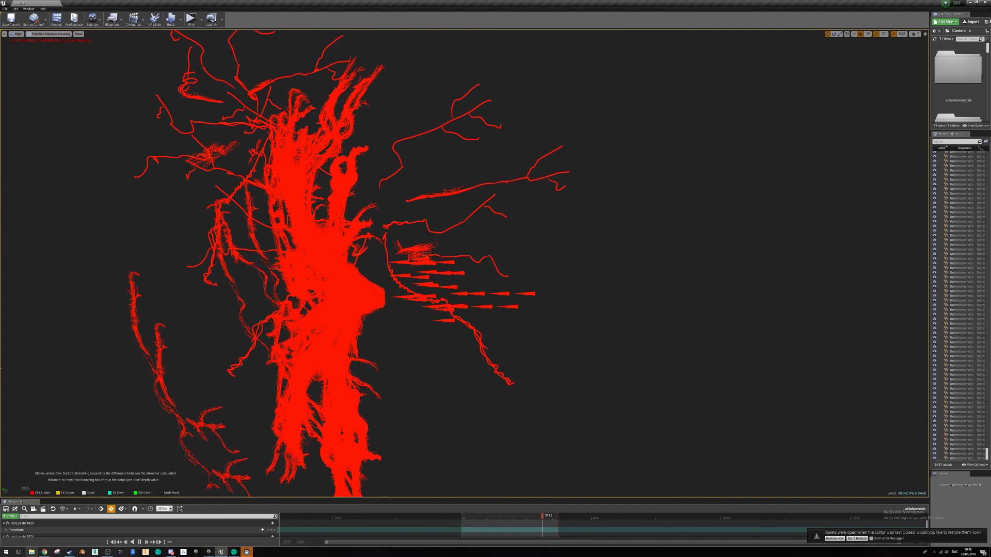
Display the Right view in Reflections mode and scrub the sequence back and forth to check the creature's motion.
{"action": "left_click", "coordinate": [50, 34]}
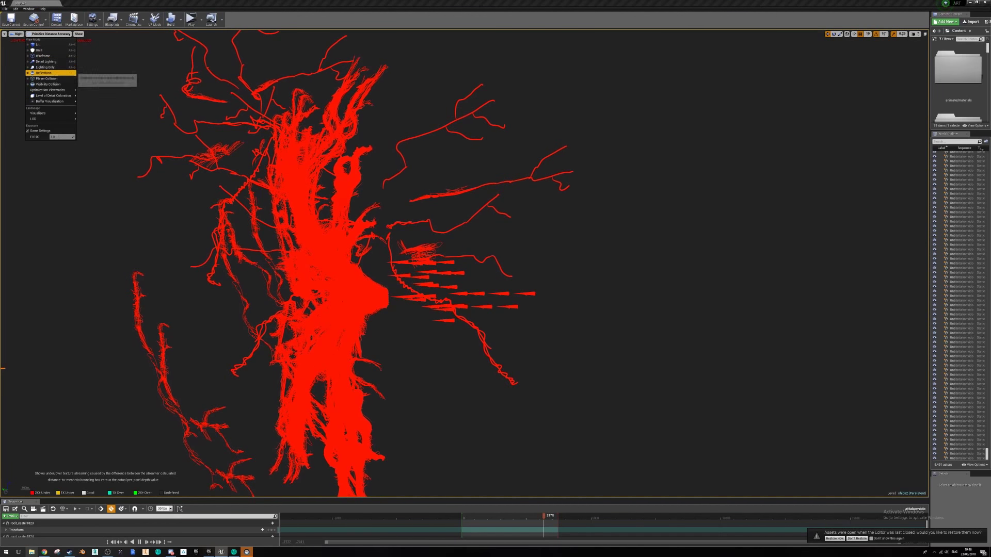
{"action": "left_click", "coordinate": [51, 73]}
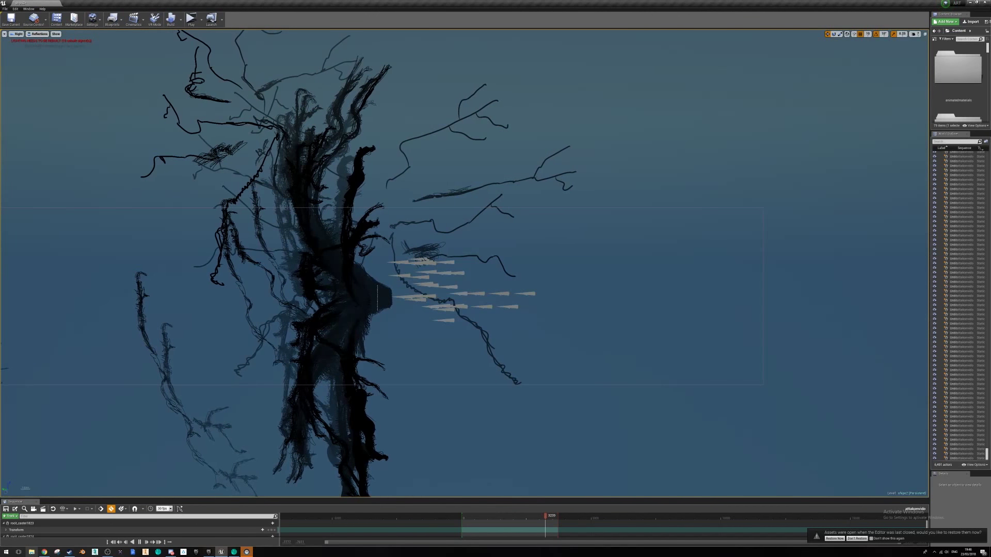
{"action": "left_click_drag", "start_coordinate": [545, 516], "coordinate": [497, 516]}
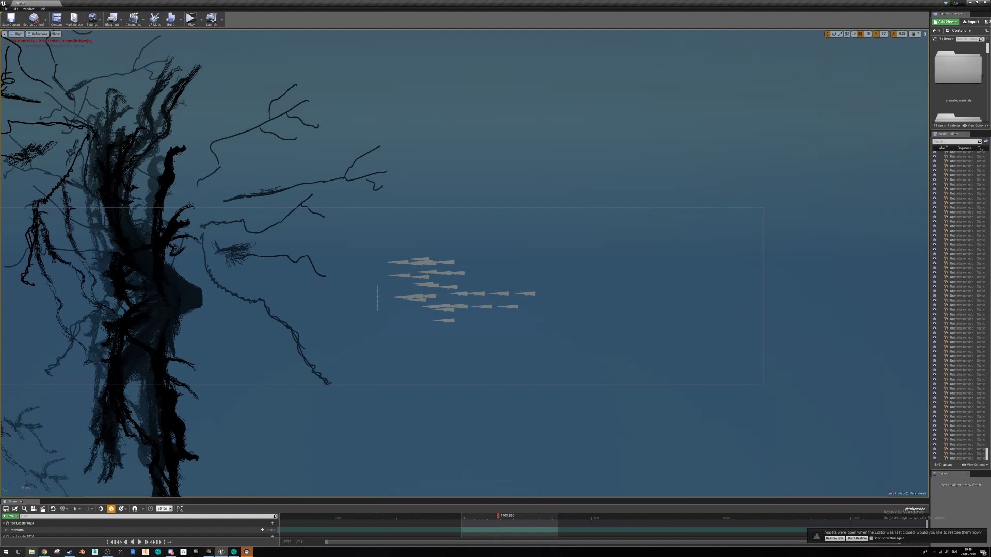
{"action": "left_click_drag", "start_coordinate": [497, 516], "coordinate": [522, 516]}
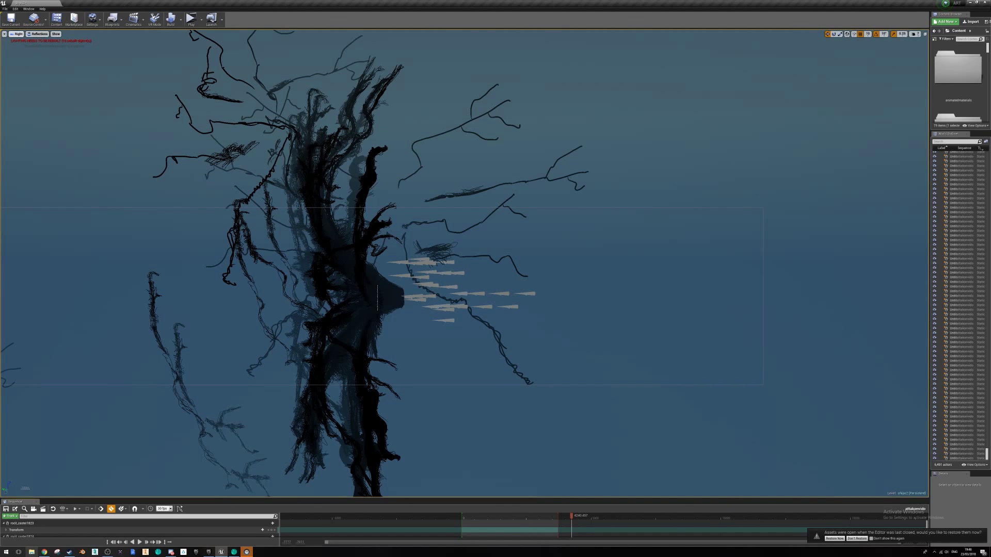
Switch the viewport to the Top view and scrub the sequence to review the creature from above.
{"action": "left_click", "coordinate": [17, 33]}
{"action": "left_click", "coordinate": [23, 53]}
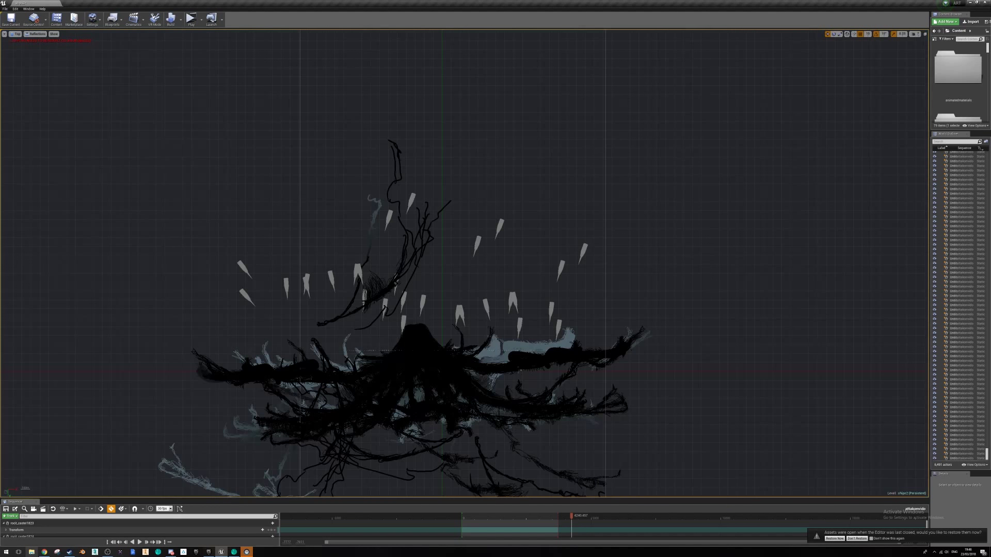
{"action": "left_click", "coordinate": [36, 34]}
{"action": "left_click", "coordinate": [32, 50]}
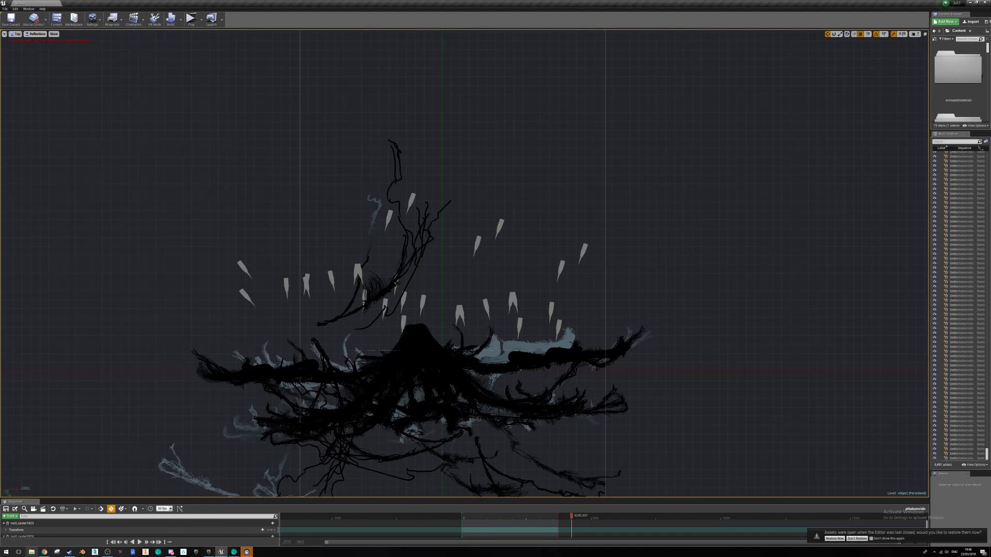
{"action": "left_click_drag", "start_coordinate": [571, 516], "coordinate": [510, 516]}
Return the viewport to the Perspective view and set its view mode to Reflections.
{"action": "left_click", "coordinate": [16, 34]}
{"action": "left_click", "coordinate": [26, 40]}
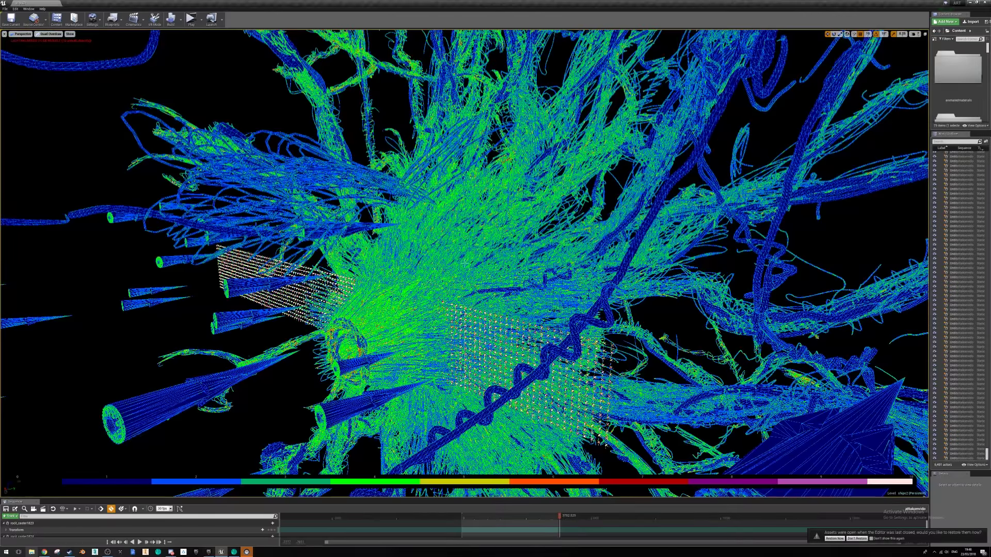
{"action": "left_click", "coordinate": [50, 34]}
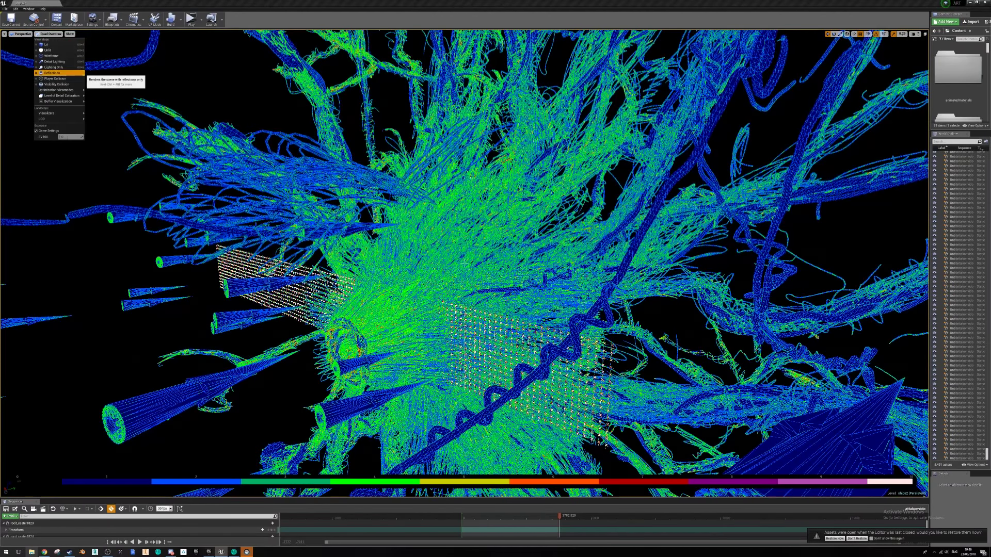
{"action": "left_click", "coordinate": [51, 73]}
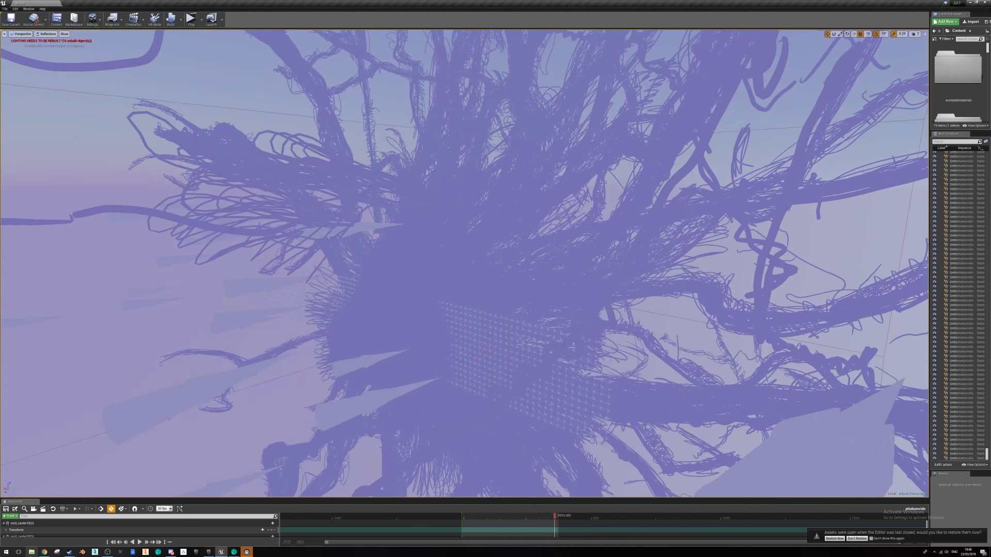
Fly the perspective camera past the creature's limbs and examine the glowing sphere on the horizon.
{"action": "right_click_drag", "start_coordinate": [464, 263], "coordinate": [591, 265]}
{"action": "key", "text": "w"}
{"action": "key", "text": "a"}
{"action": "key", "text": "w"}
{"action": "key", "text": "w"}
{"action": "key", "text": "w"}
{"action": "key", "text": "a"}
{"action": "key", "text": "w"}
{"action": "key", "text": "w"}
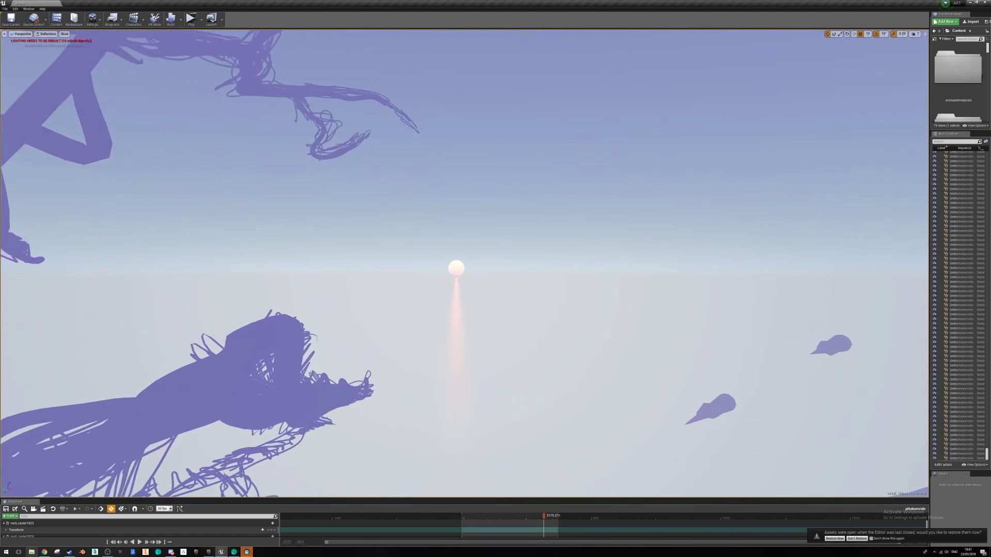
{"action": "key", "text": "w"}
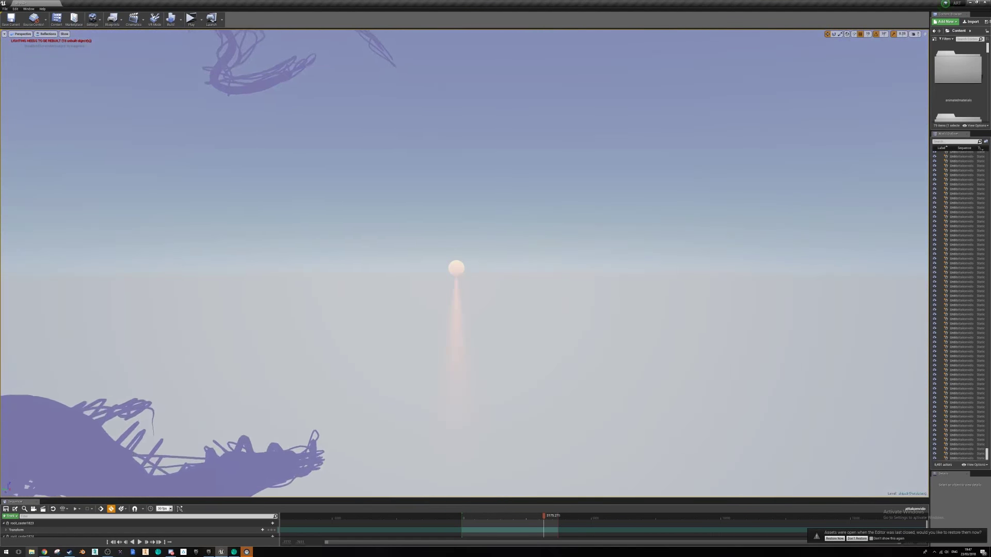
{"action": "right_click_drag", "start_coordinate": [591, 266], "coordinate": [591, 260]}
{"action": "key", "text": "w"}
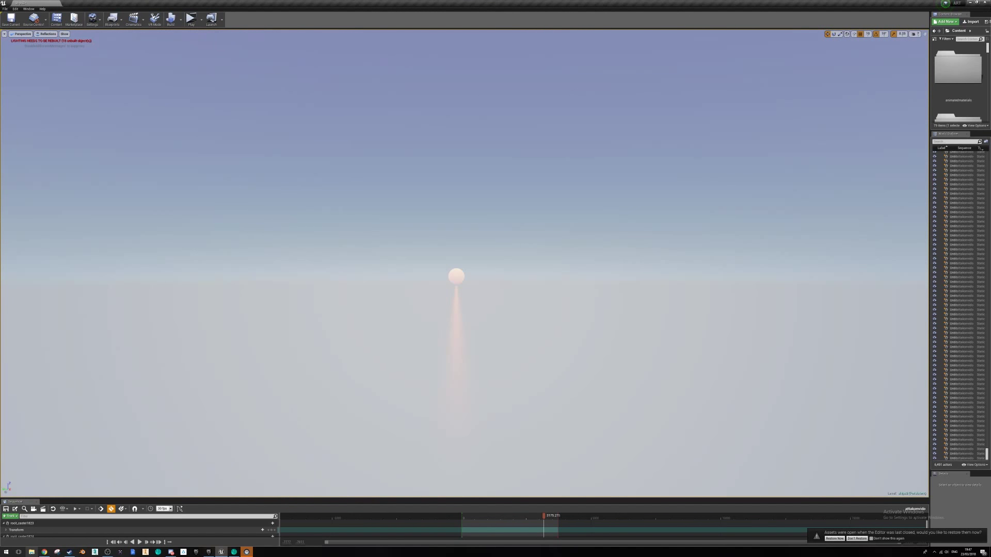
Turn the camera back to the creature and fly backward to examine its full form and the surrounding volume.
{"action": "mouse_move", "coordinate": [592, 260]}
{"action": "right_mouse_down"}
{"action": "mouse_move", "coordinate": [880, 258]}
{"action": "mouse_move", "coordinate": [860, 264]}
{"action": "right_mouse_up"}
{"action": "key", "text": "s"}
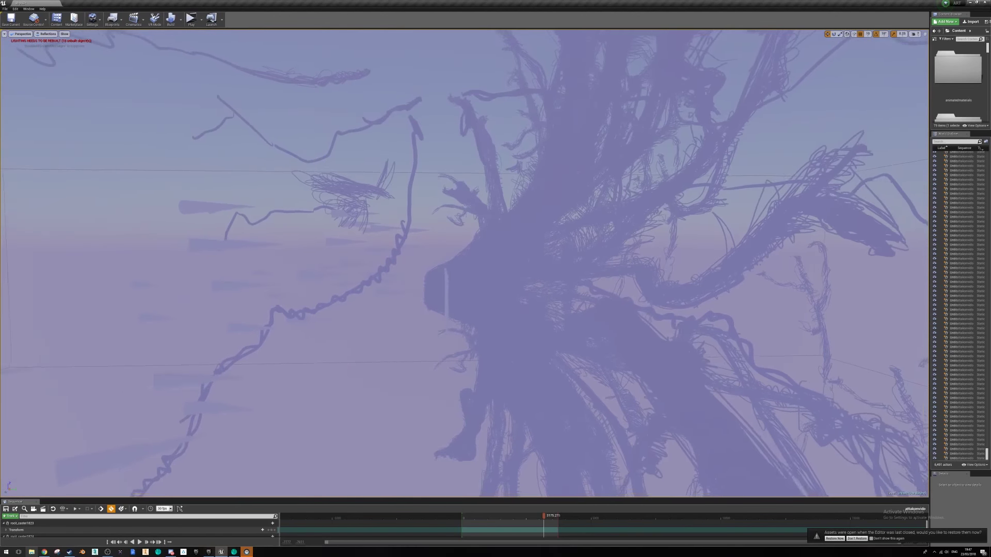
{"action": "key", "text": "s"}
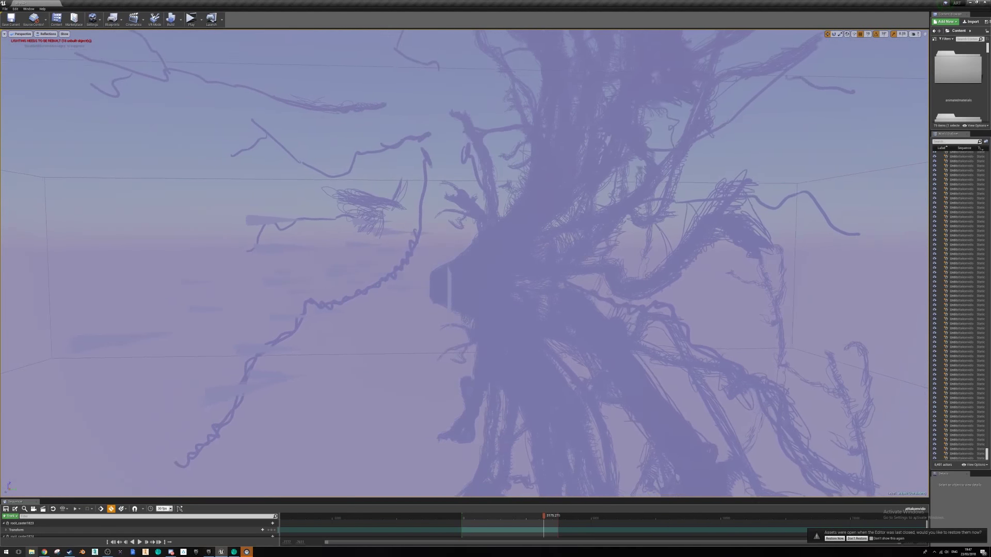
{"action": "key", "text": "s"}
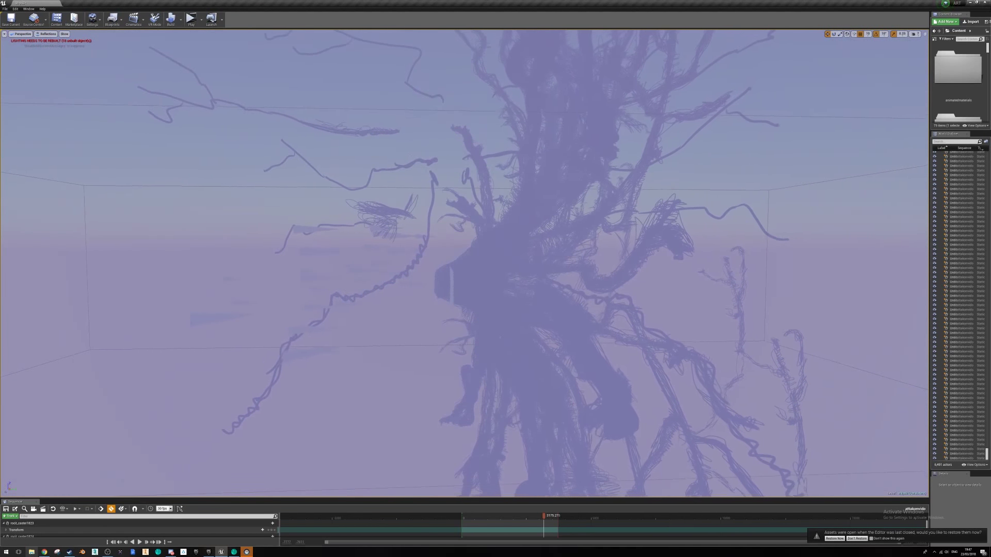
{"action": "key", "text": "s"}
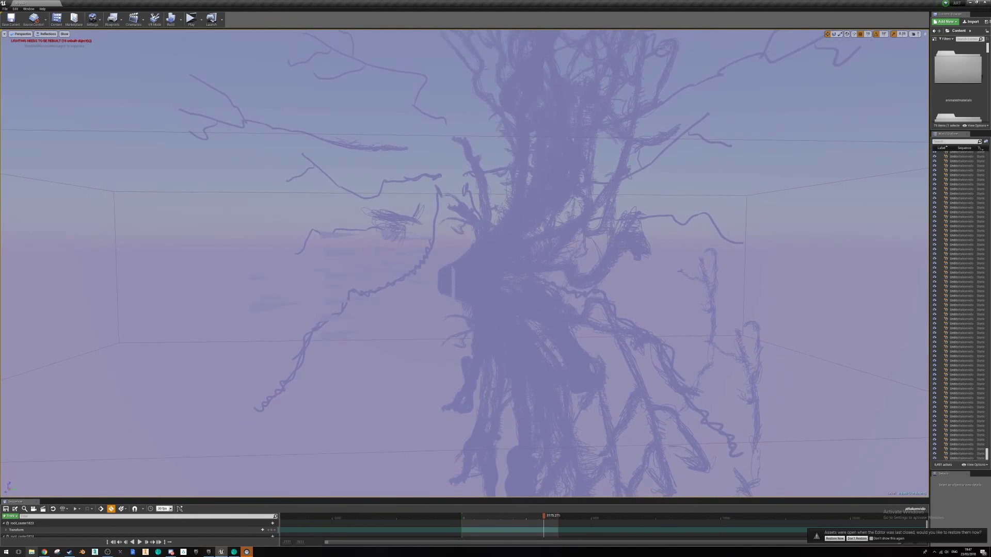
{"action": "key", "text": "s"}
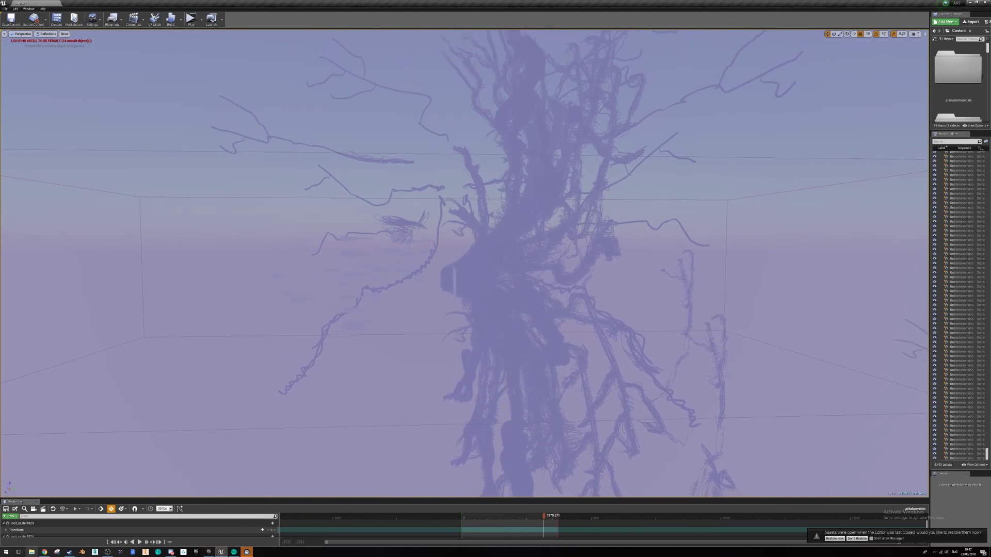
{"action": "key", "text": "s"}
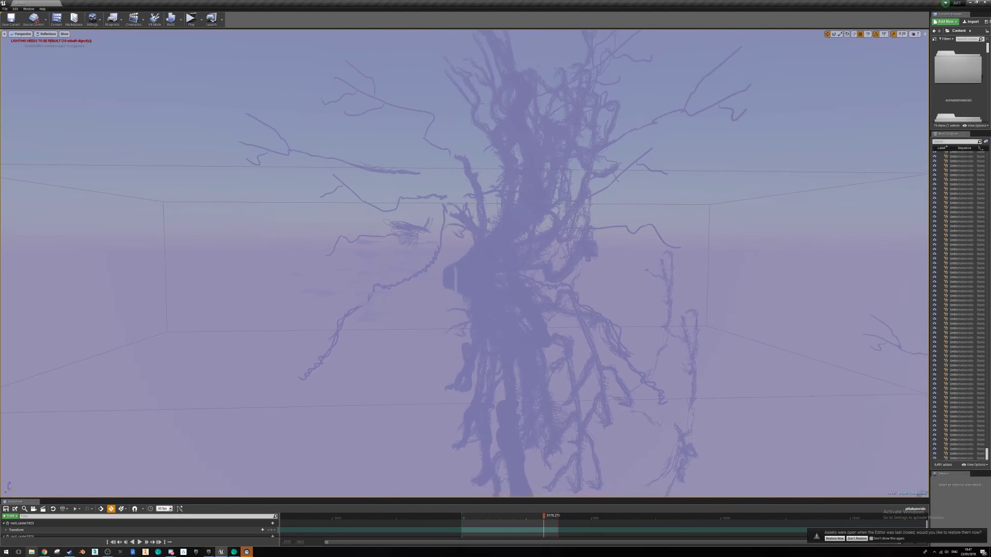
{"action": "key", "text": "s"}
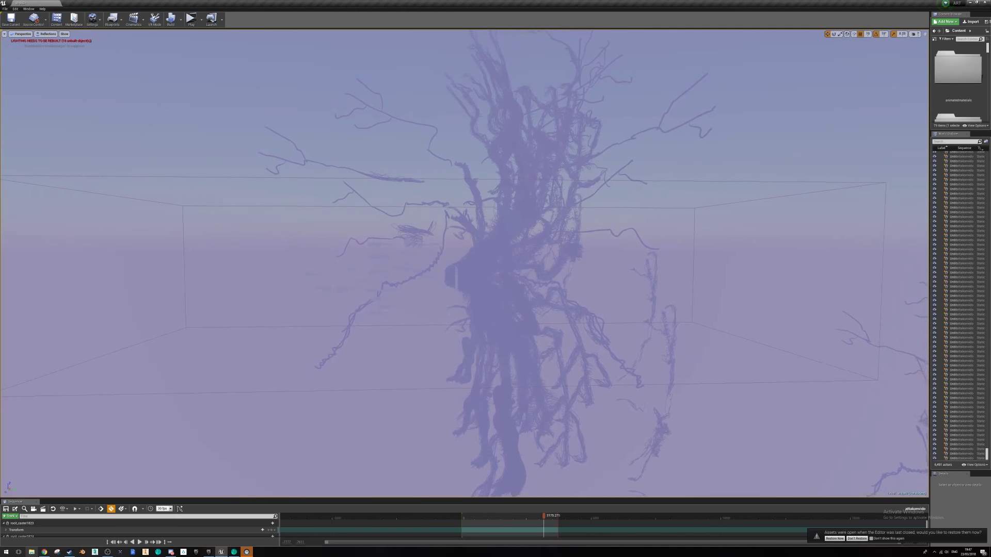
{"action": "key", "text": "s"}
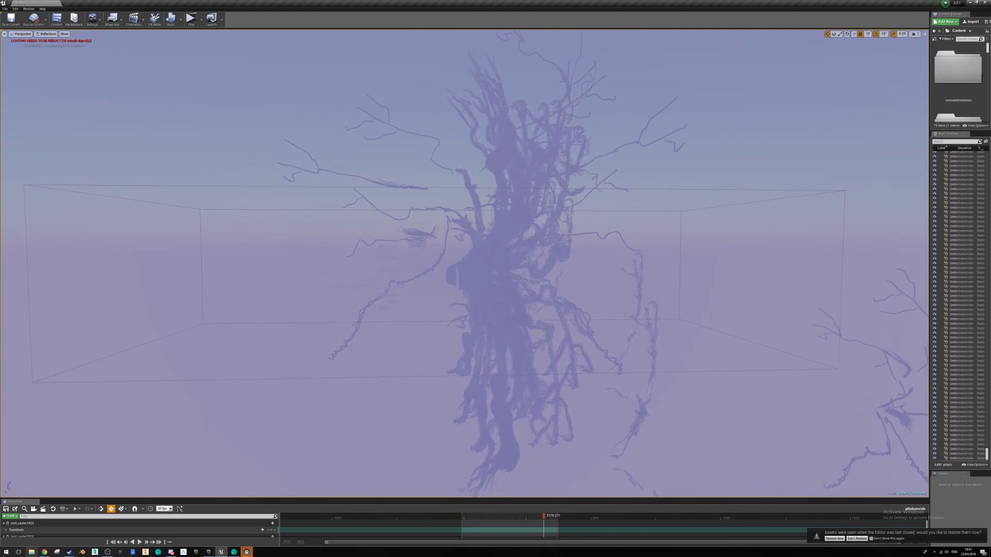
{"action": "key", "text": "s"}
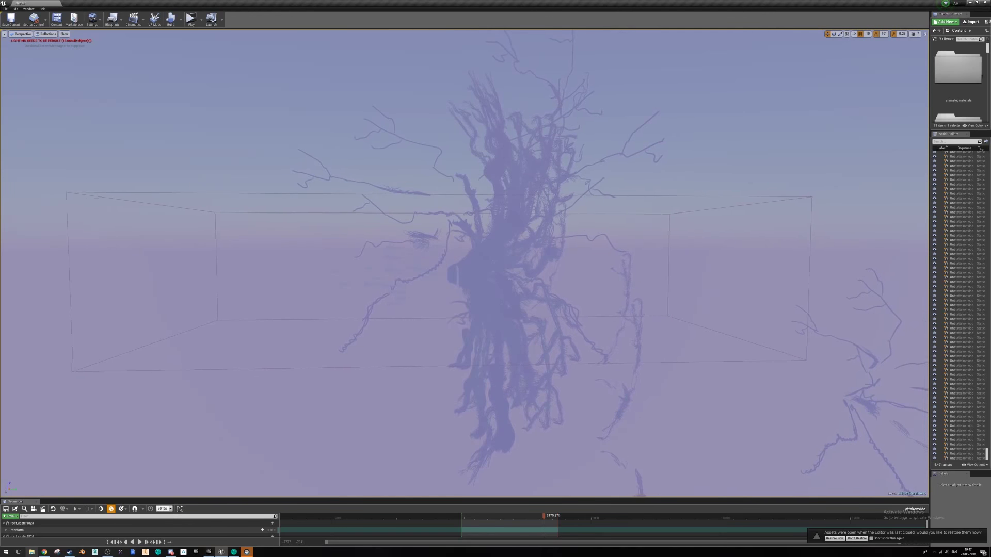
{"action": "key", "text": "s"}
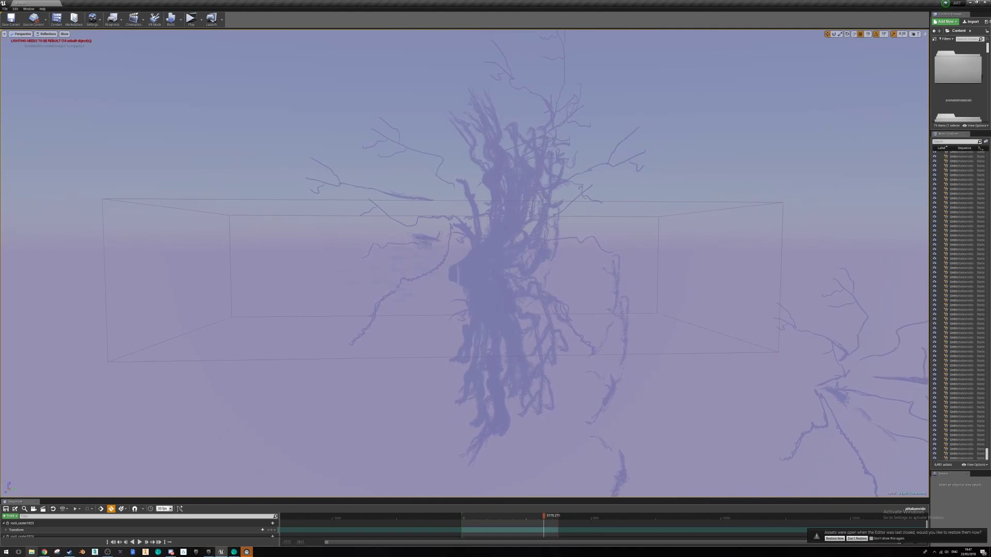
{"action": "key", "text": "s"}
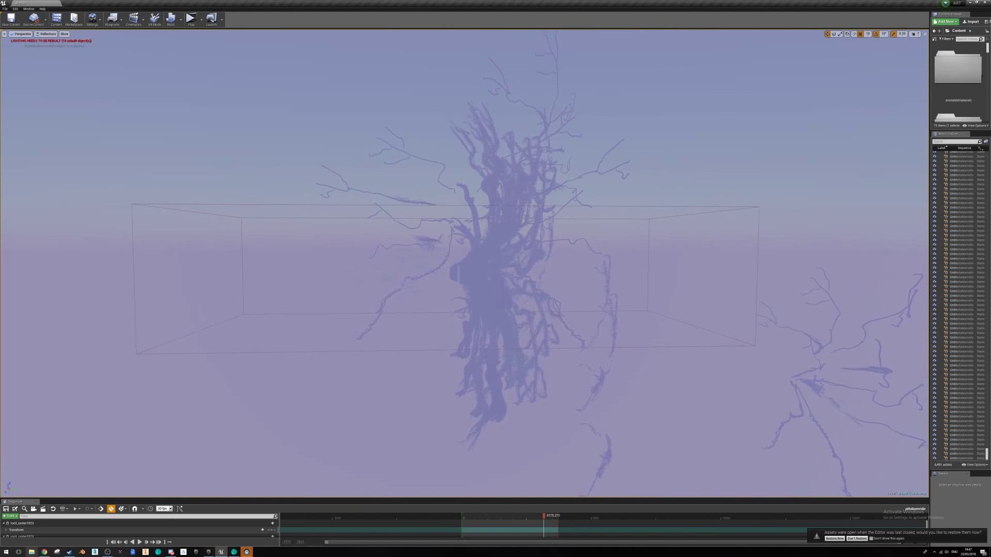
{"action": "key", "text": "s"}
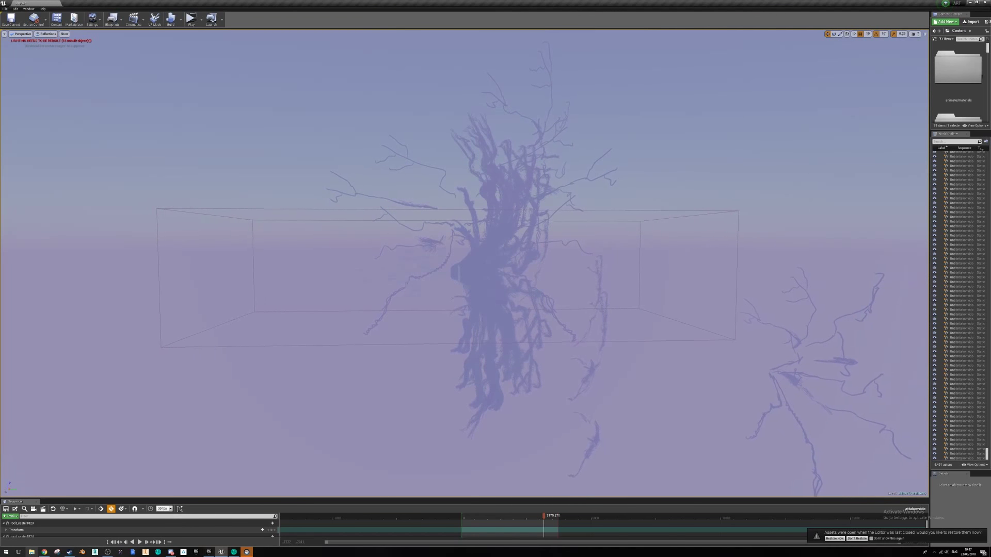
{"action": "key", "text": "s"}
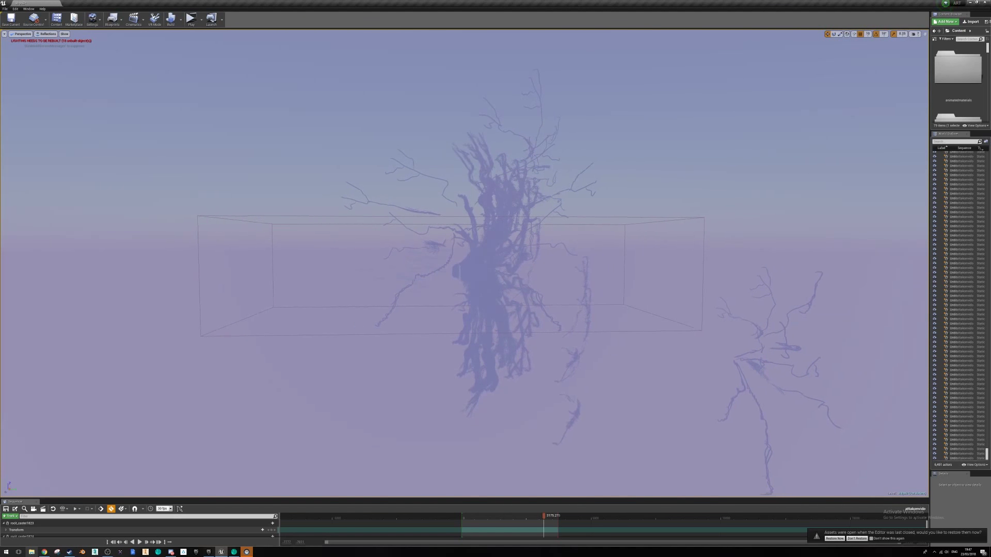
Switch to the OBS window and minimize it to uncover the home_base level in Unreal Editor.
{"action": "key", "text": "alt+Tab"}
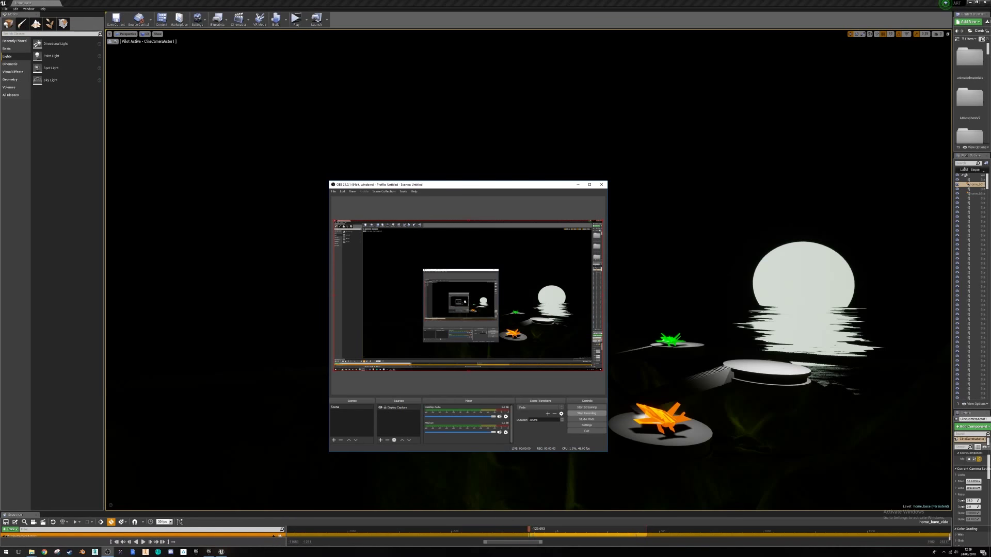
{"action": "left_click", "coordinate": [577, 185]}
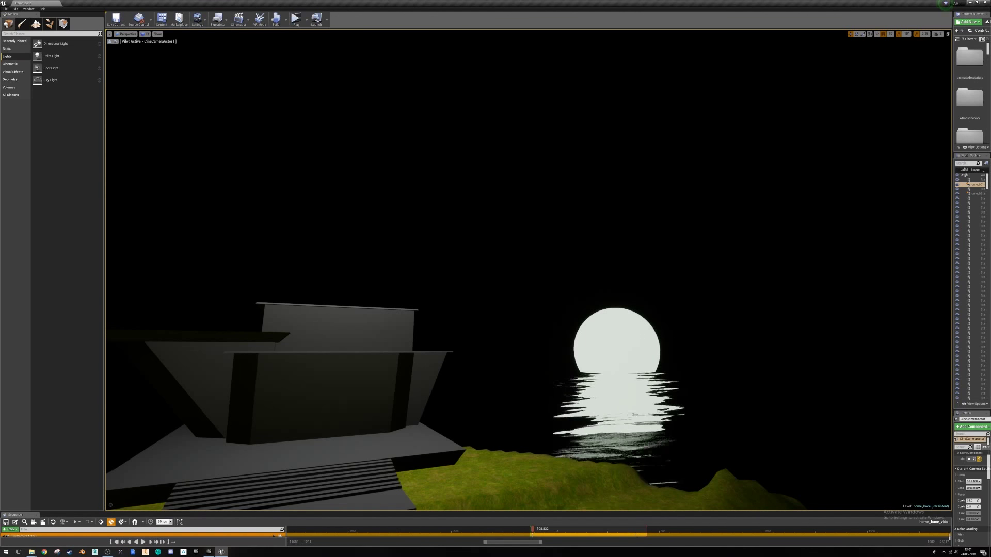
Fly the piloted camera toward the house and examine its walls, roofs and front stairs against the moon.
{"action": "key", "text": "a"}
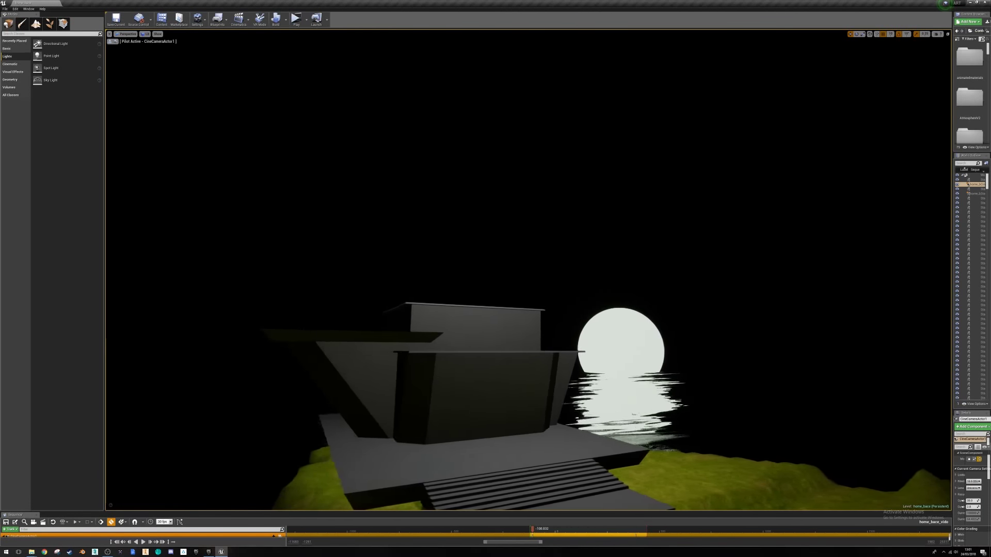
{"action": "key", "text": "q"}
{"action": "key", "text": "w"}
{"action": "key", "text": "w"}
{"action": "key", "text": "q"}
{"action": "key", "text": "e"}
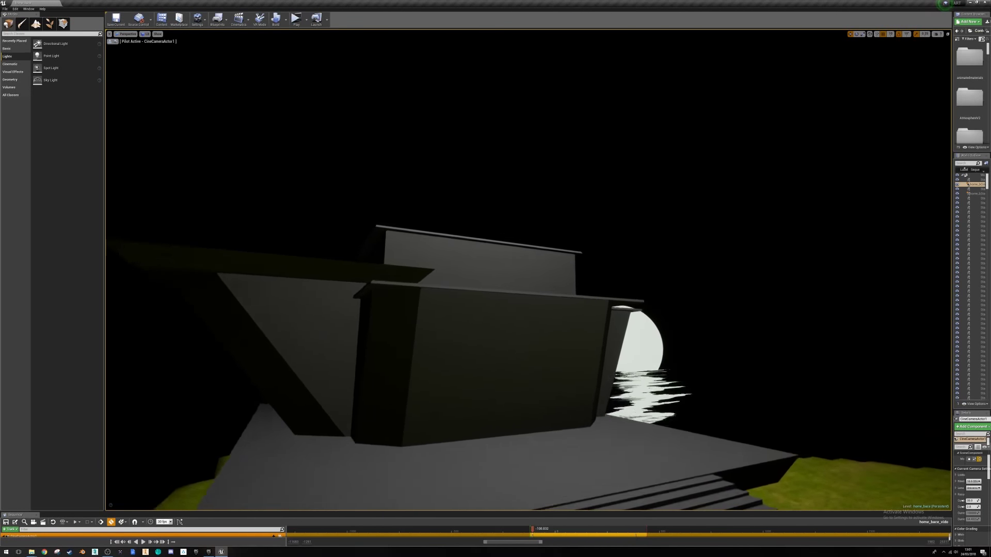
{"action": "key", "text": "q"}
{"action": "key", "text": "w"}
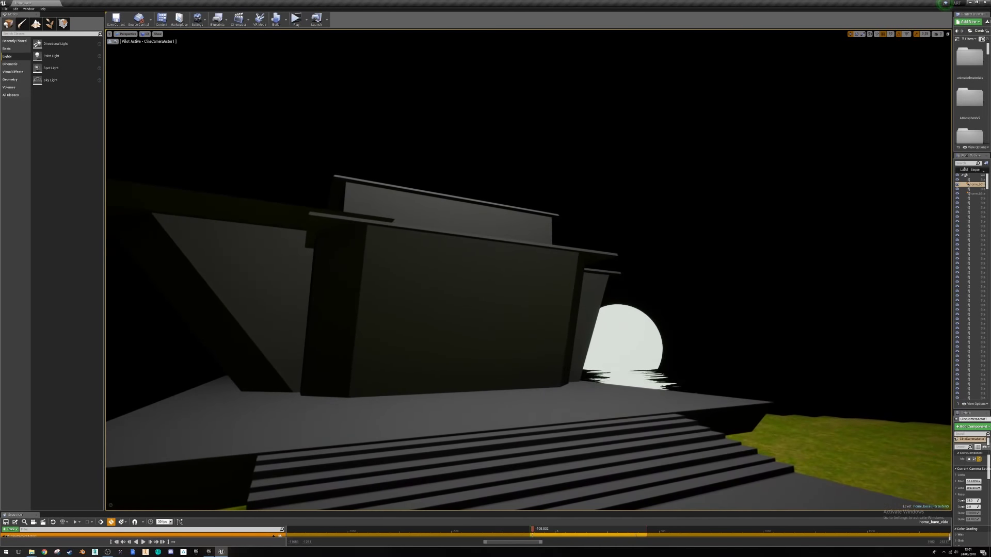
{"action": "key", "text": "a"}
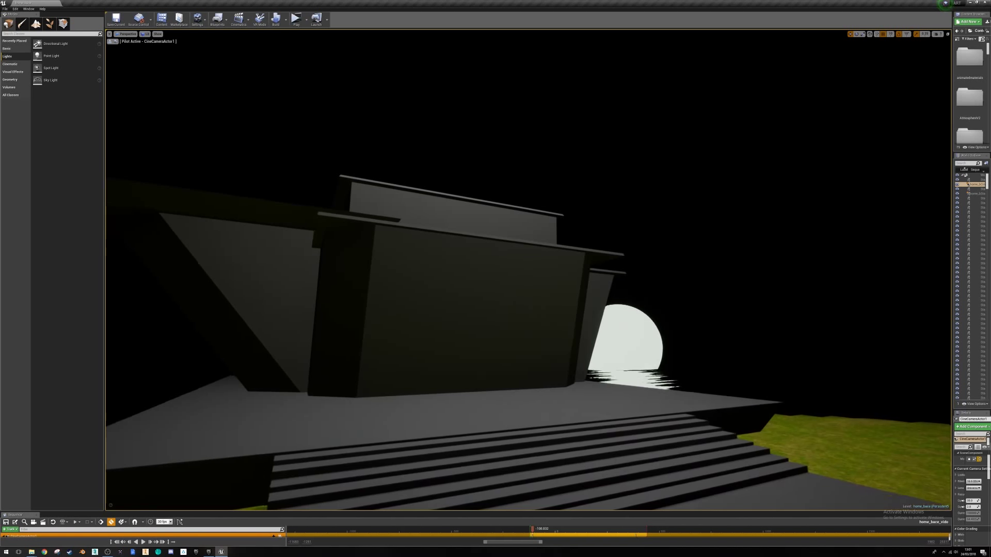
{"action": "key", "text": "e"}
{"action": "key", "text": "e"}
Place a point light on the platform at the house's side near the water and raise it to the roof overhang.
{"action": "key", "text": "a"}
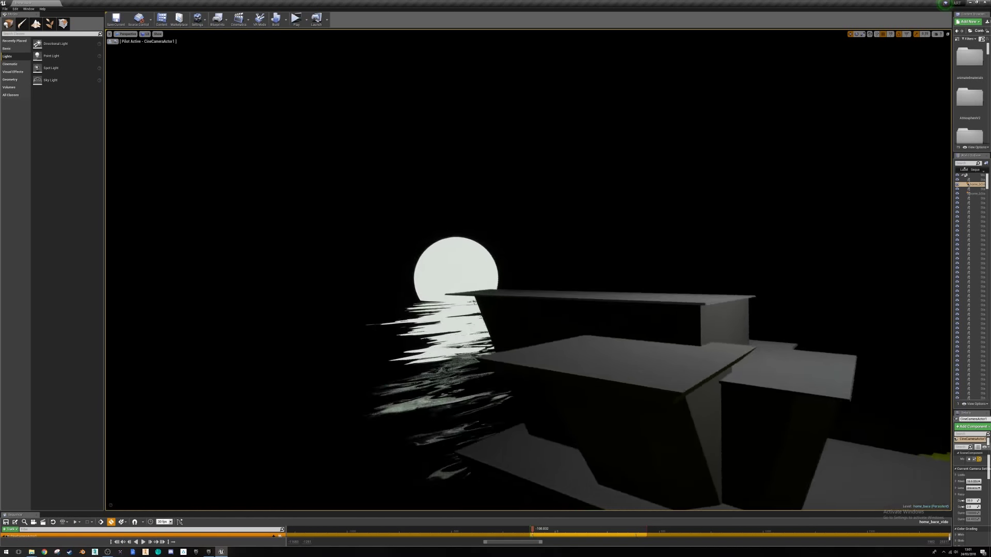
{"action": "key", "text": "s"}
{"action": "key", "text": "s"}
{"action": "key", "text": "q"}
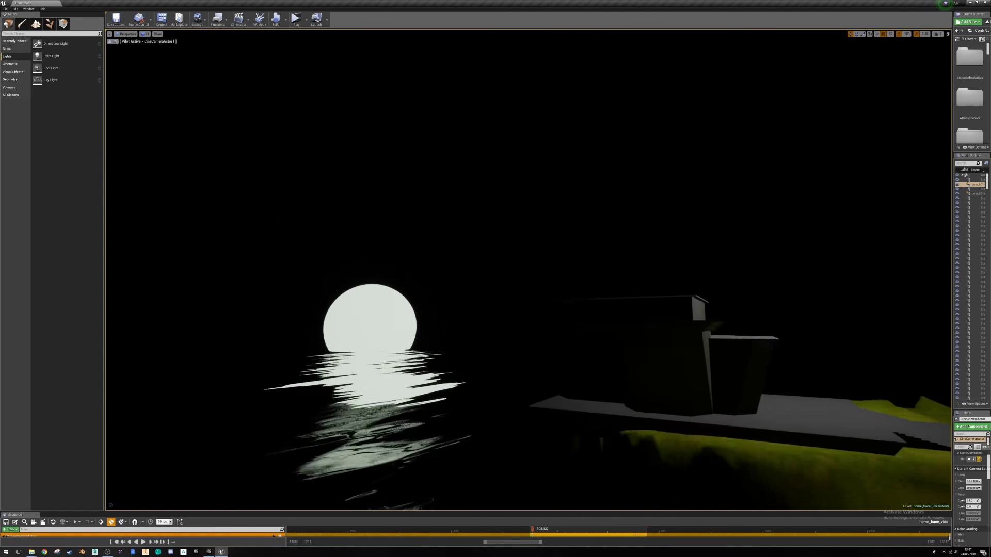
{"action": "key", "text": "e"}
{"action": "key", "text": "w"}
{"action": "key", "text": "e"}
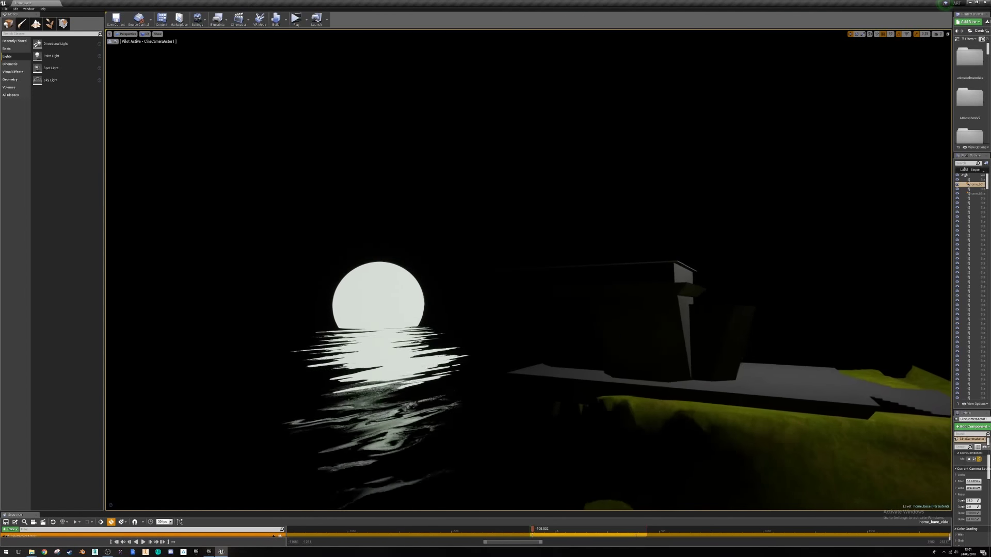
{"action": "key", "text": "d"}
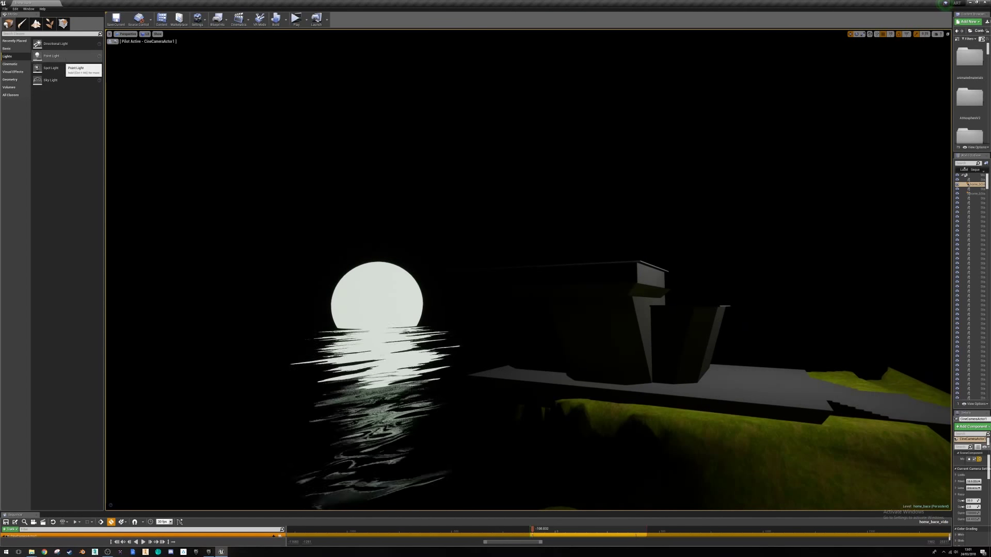
{"action": "left_click_drag", "start_coordinate": [52, 57], "coordinate": [562, 384]}
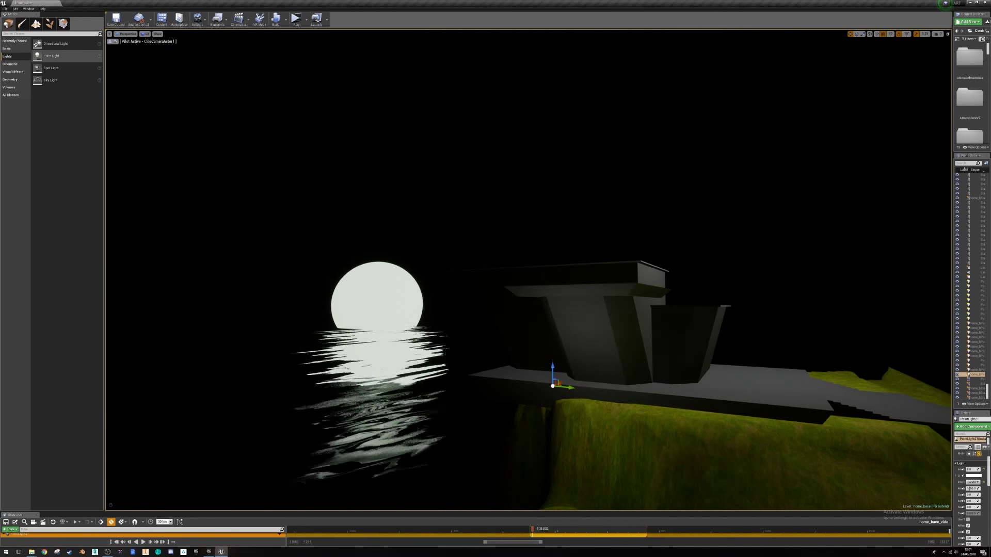
{"action": "right_click_drag", "start_coordinate": [559, 376], "coordinate": [556, 376]}
{"action": "left_click_drag", "start_coordinate": [555, 376], "coordinate": [562, 298]}
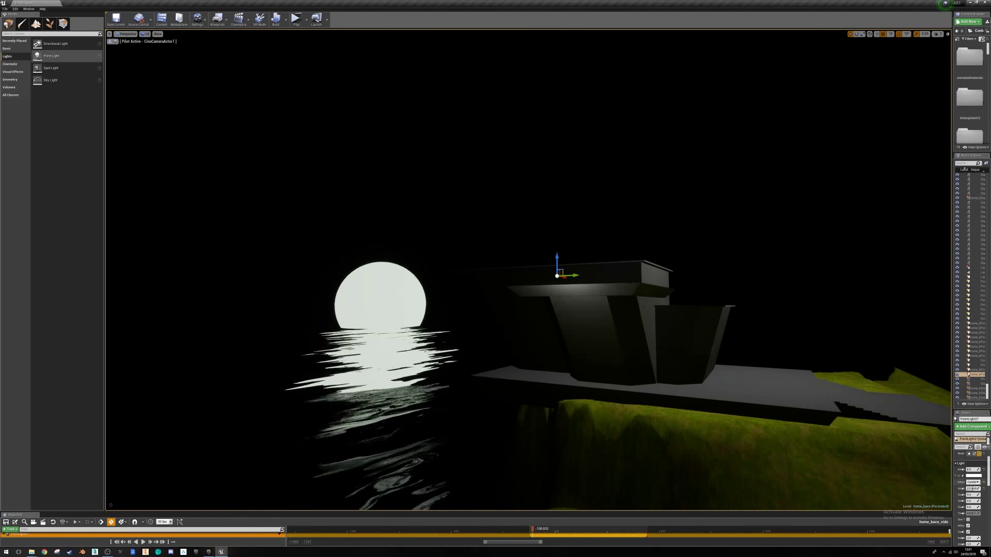
Increase the point light's intensity, move it above the roof's end nearest the moon, and deselect it.
{"action": "left_click_drag", "start_coordinate": [971, 469], "coordinate": [979, 470]}
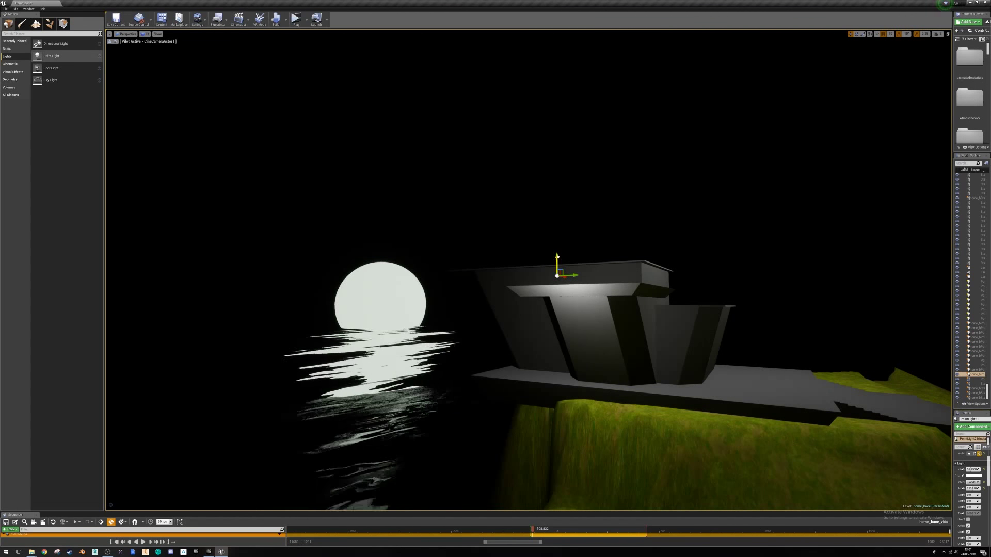
{"action": "left_click_drag", "start_coordinate": [557, 257], "coordinate": [529, 251]}
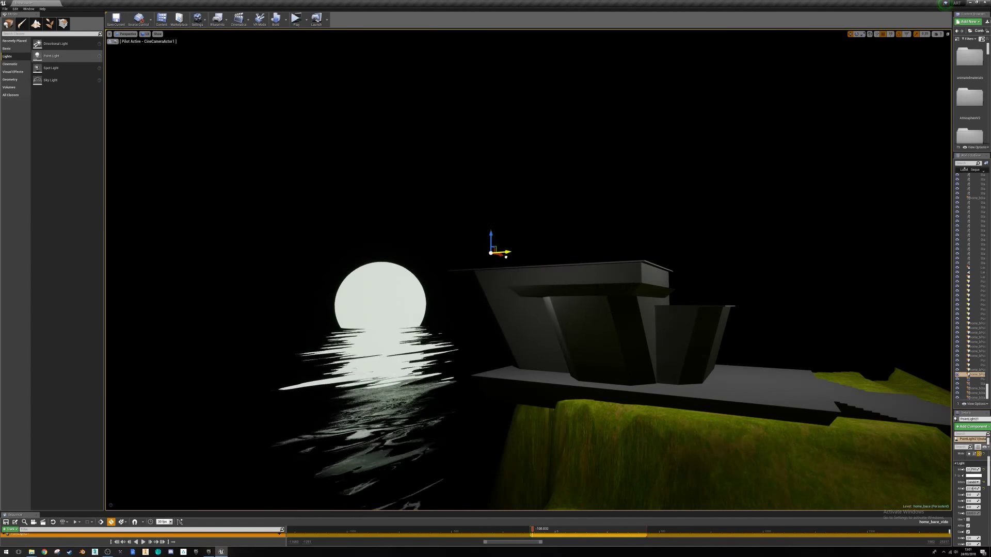
{"action": "key", "text": "Escape"}
Set the viewport's view mode to Shader Complexity to inspect the house, water and terrain.
{"action": "right_click_drag", "start_coordinate": [528, 270], "coordinate": [599, 308]}
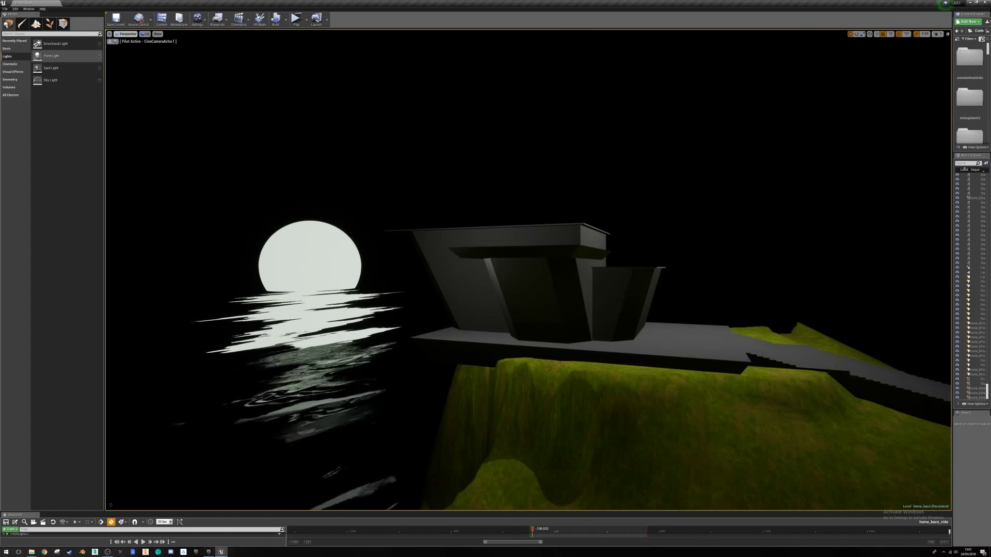
{"action": "left_click", "coordinate": [145, 33]}
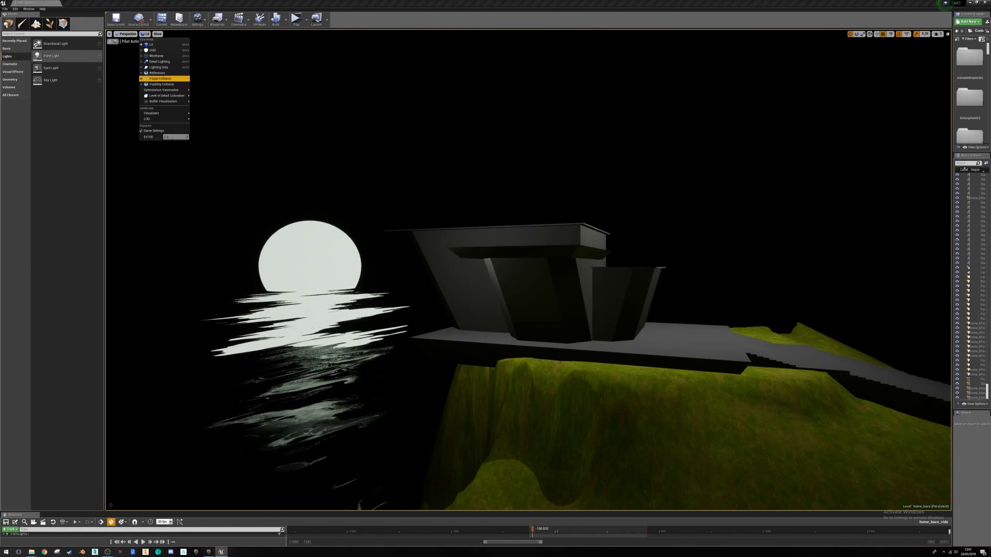
{"action": "mouse_move", "coordinate": [167, 95]}
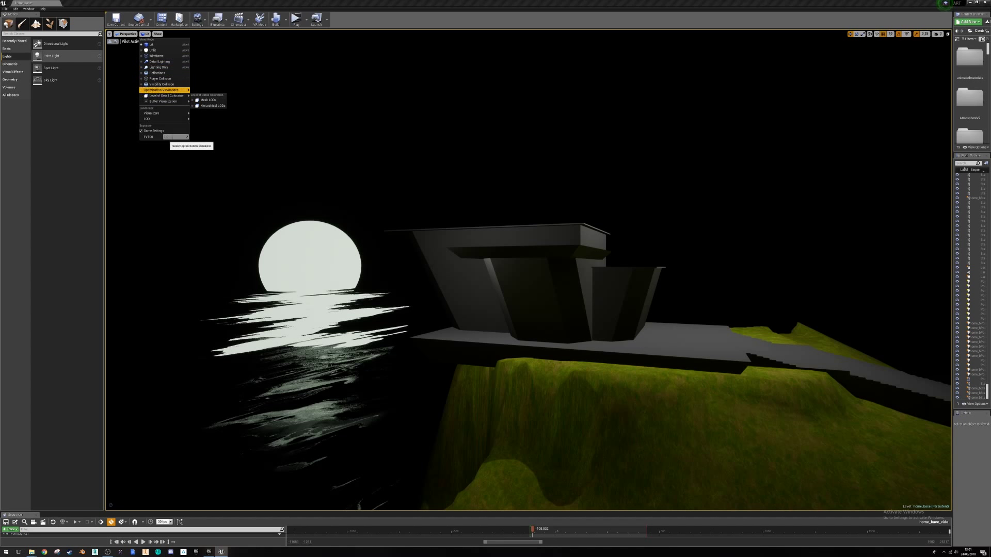
{"action": "left_click", "coordinate": [213, 111]}
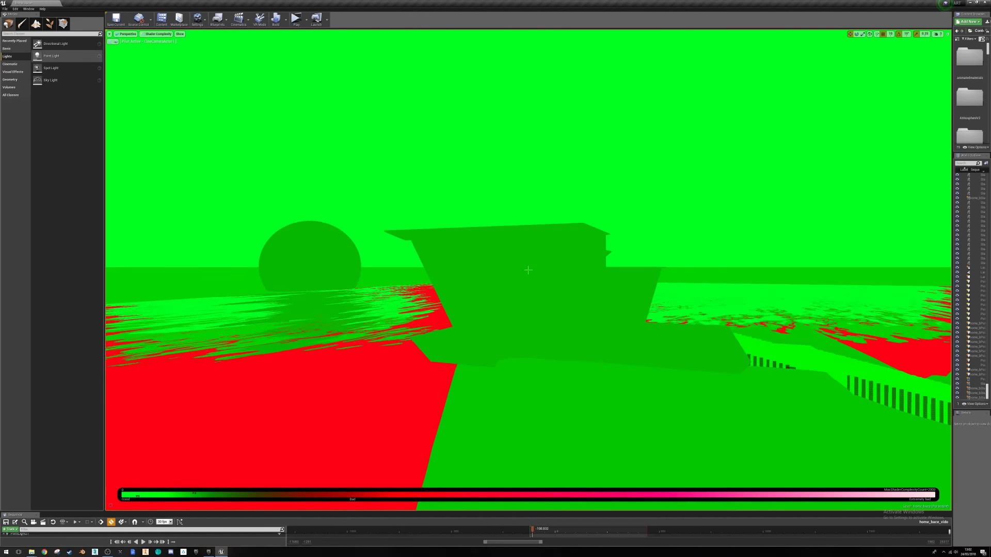
Set the view mode to Wireframe and fly around to inspect the mesh of the house and hill.
{"action": "left_click", "coordinate": [156, 34]}
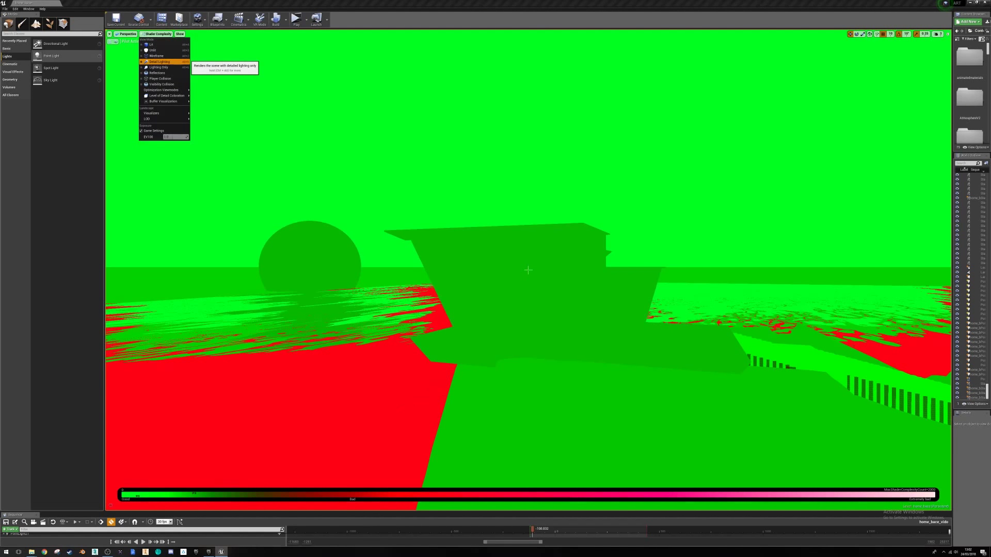
{"action": "left_click", "coordinate": [156, 56]}
{"action": "right_click_drag", "start_coordinate": [528, 270], "coordinate": [579, 338]}
{"action": "key", "text": "e"}
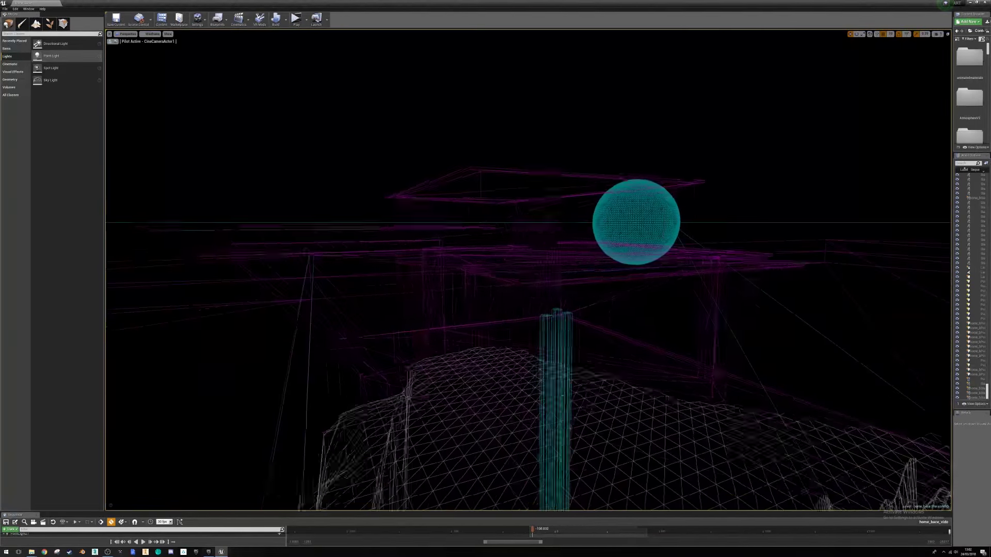
View the house in Lighting Only mode, and examine the house and hillside in Unlit mode.
{"action": "left_click", "coordinate": [152, 34]}
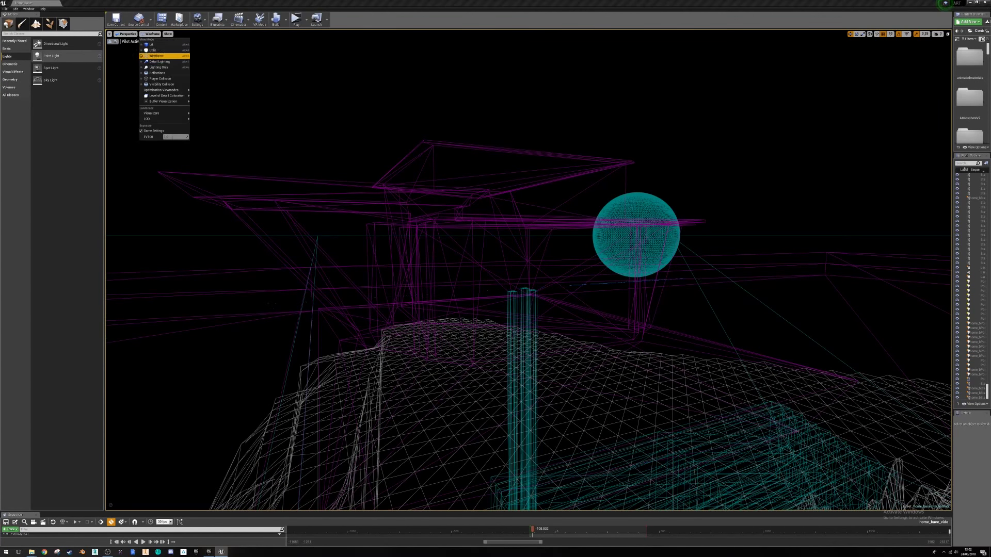
{"action": "left_click", "coordinate": [157, 67]}
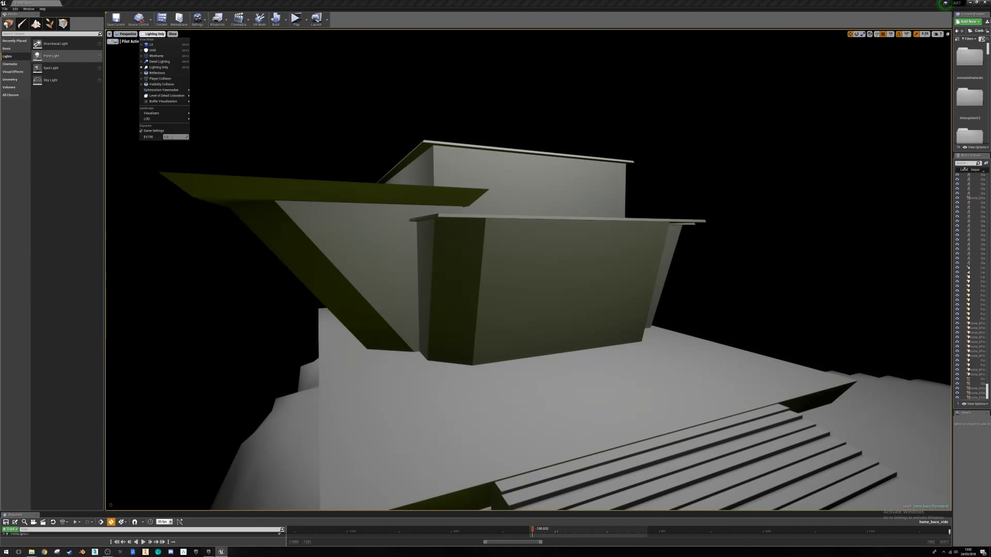
{"action": "left_click", "coordinate": [152, 50]}
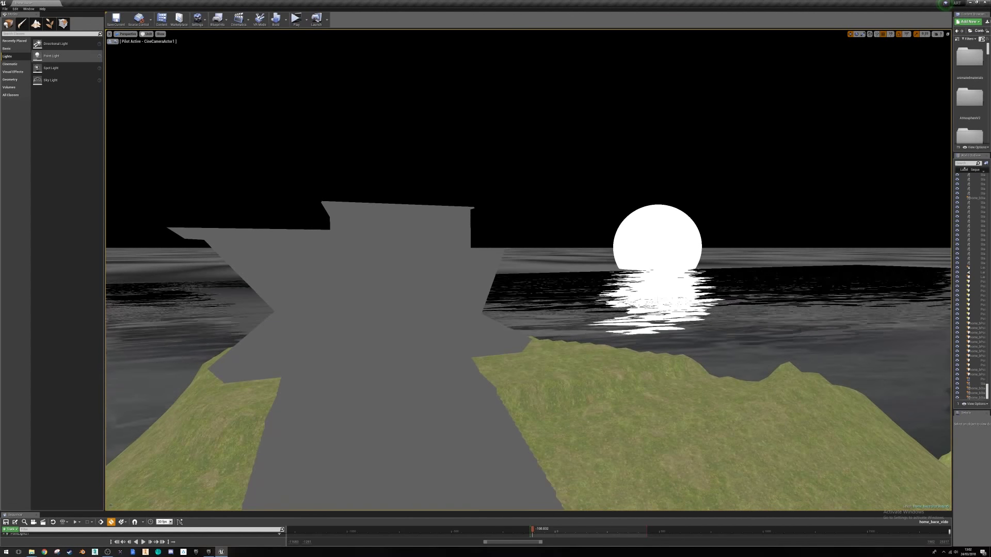
{"action": "key", "text": "w"}
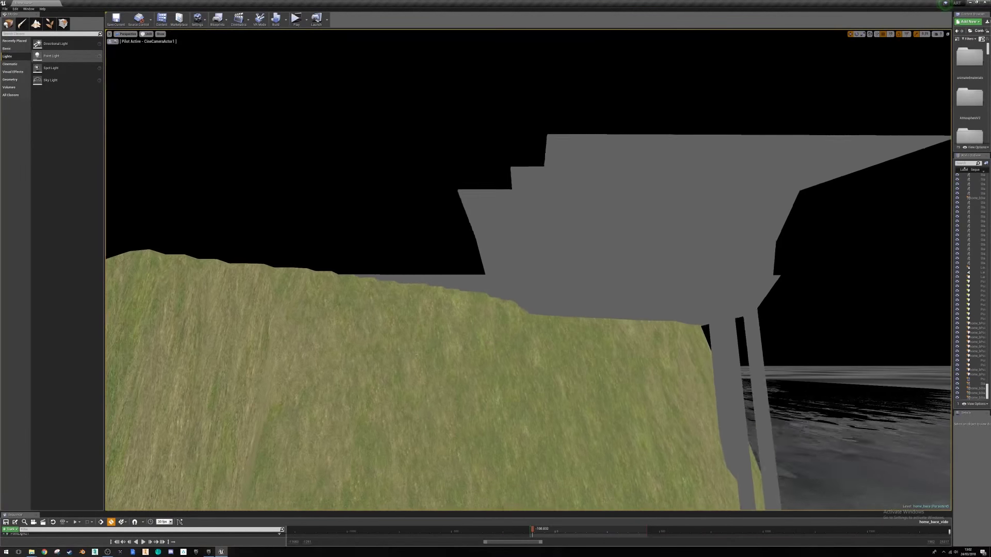
In Lit mode, place another point light in front of the house's dark lower wall and increase its intensity.
{"action": "left_click", "coordinate": [149, 34]}
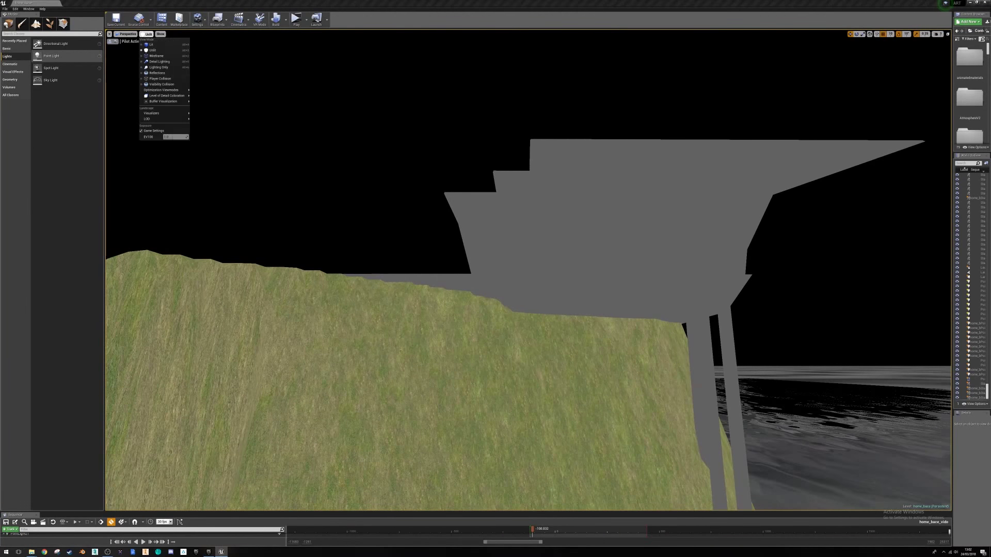
{"action": "left_click", "coordinate": [155, 45]}
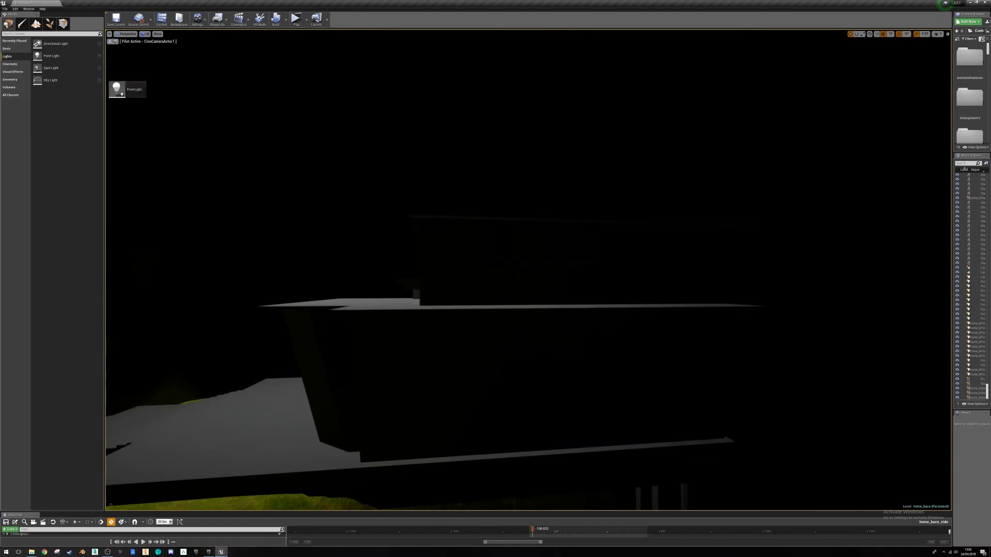
{"action": "left_click_drag", "start_coordinate": [117, 89], "coordinate": [575, 396]}
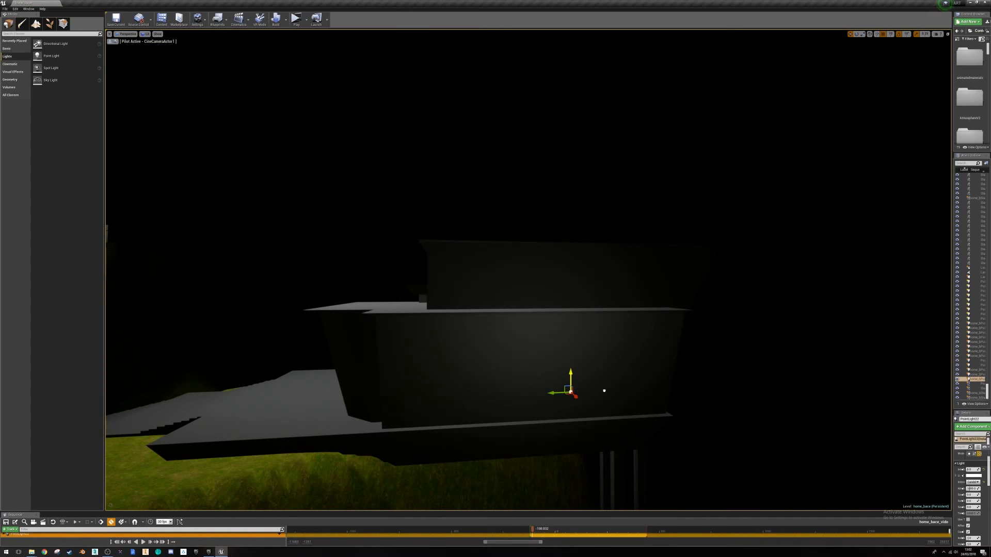
{"action": "left_click_drag", "start_coordinate": [970, 469], "coordinate": [977, 488]}
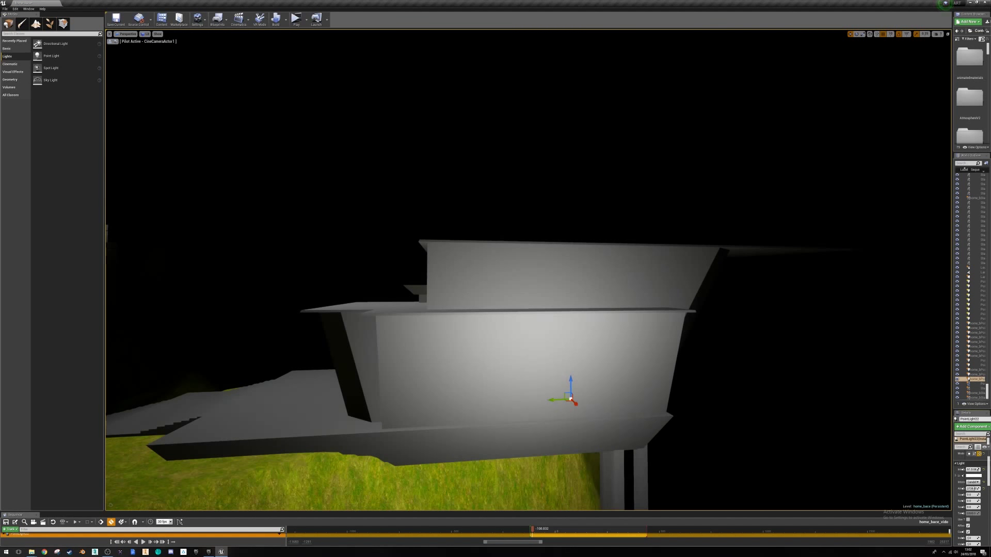
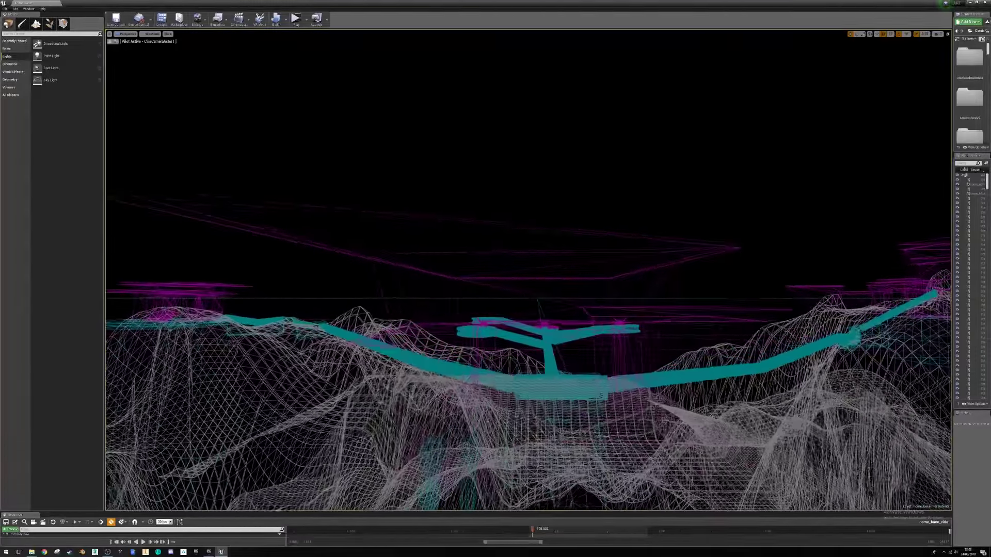
Fly the wireframe view along the walkways and examine the terrain, landing platforms and aircraft.
{"action": "key", "text": "w"}
{"action": "right_click_drag", "start_coordinate": [528, 270], "coordinate": [536, 329]}
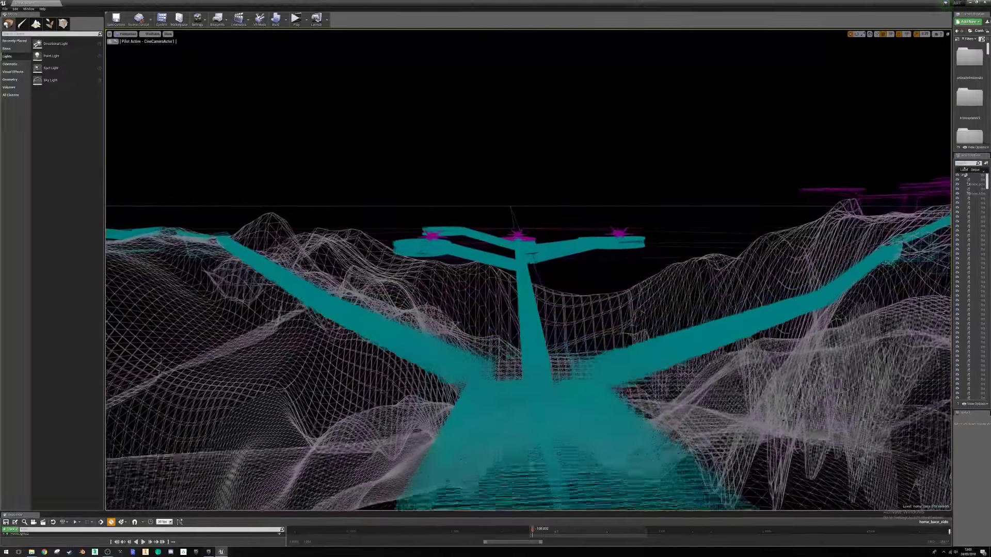
{"action": "key", "text": "w"}
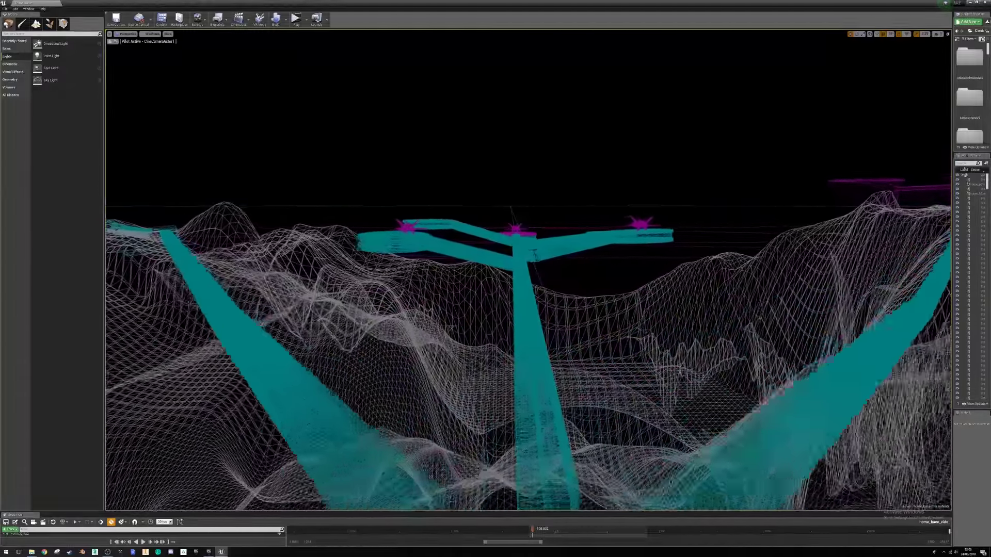
{"action": "key", "text": "w"}
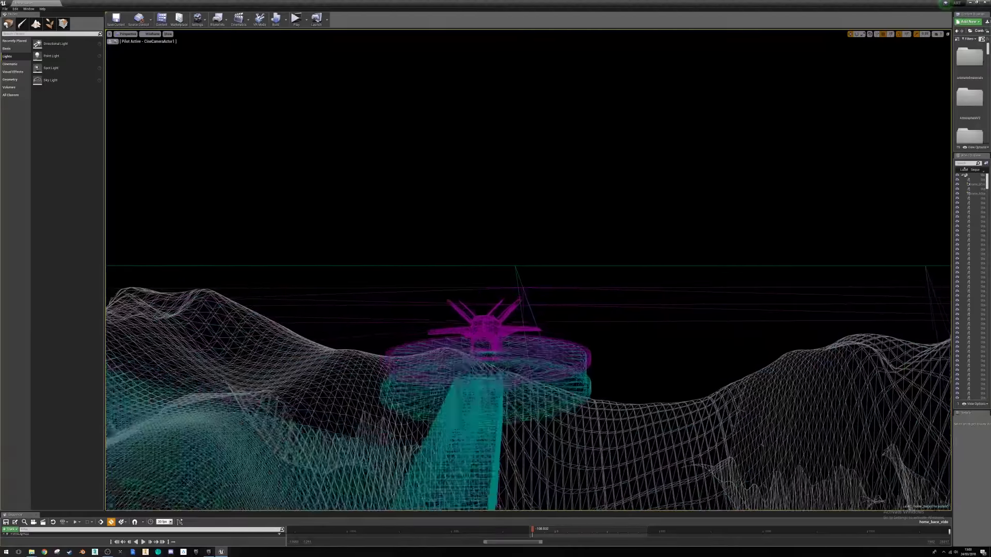
{"action": "right_click_drag", "start_coordinate": [528, 270], "coordinate": [299, 245]}
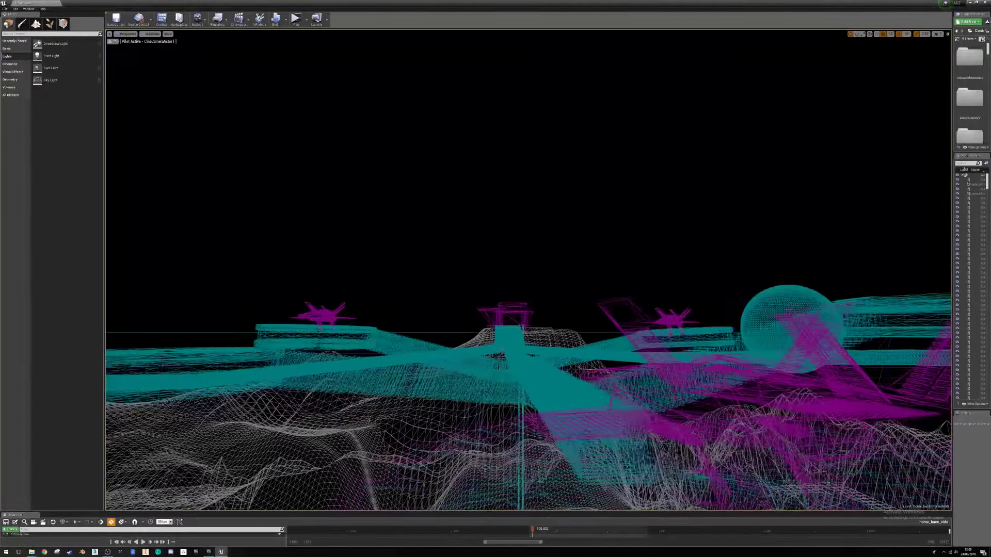
Restore the Lit view mode and look over the orange, blue and green aircraft on their platforms.
{"action": "left_click", "coordinate": [153, 34]}
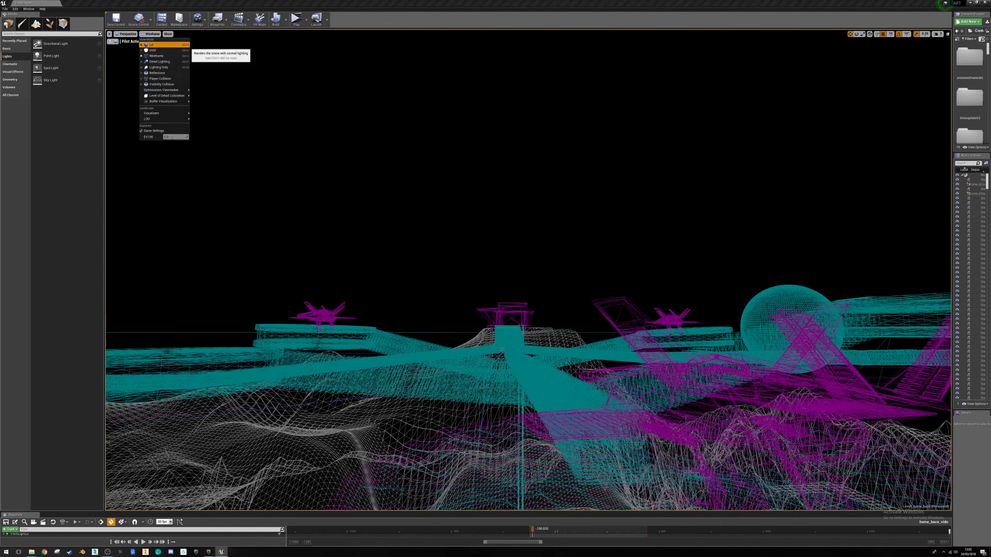
{"action": "left_click", "coordinate": [152, 45]}
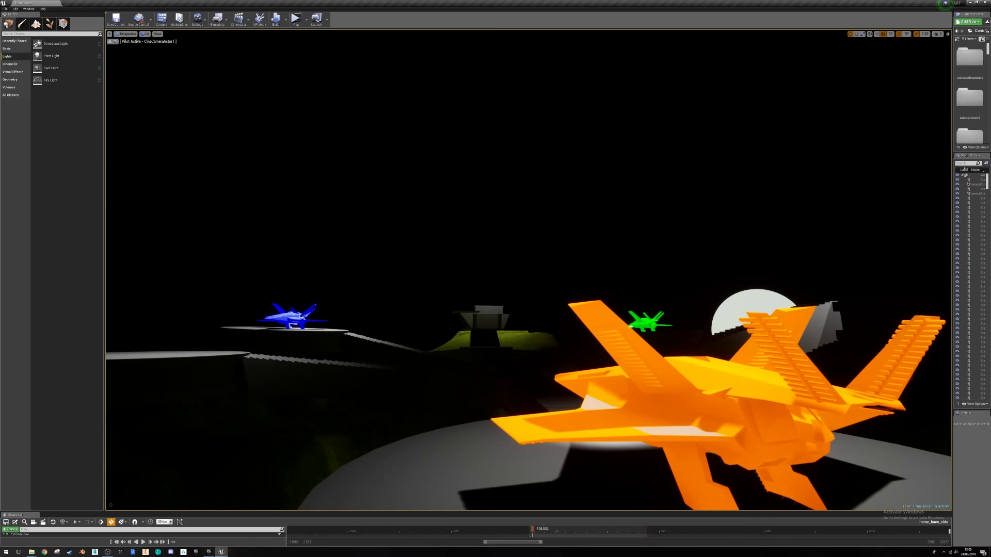
{"action": "mouse_move", "coordinate": [528, 270]}
{"action": "right_mouse_down"}
{"action": "mouse_move", "coordinate": [528, 288]}
{"action": "mouse_move", "coordinate": [528, 274]}
{"action": "right_mouse_up"}
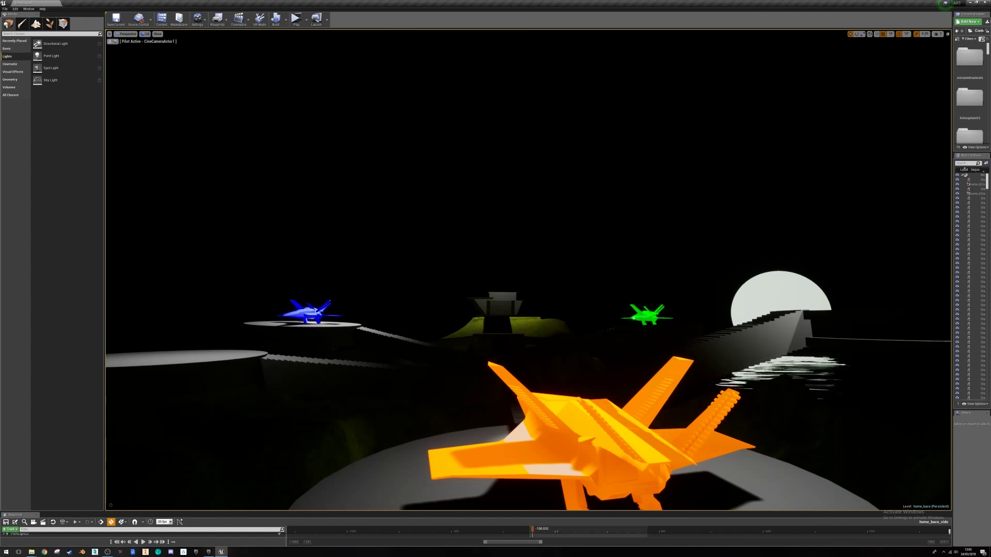
{"action": "mouse_move", "coordinate": [528, 274]}
{"action": "right_mouse_down"}
{"action": "mouse_move", "coordinate": [487, 273]}
{"action": "mouse_move", "coordinate": [529, 274]}
{"action": "right_mouse_up"}
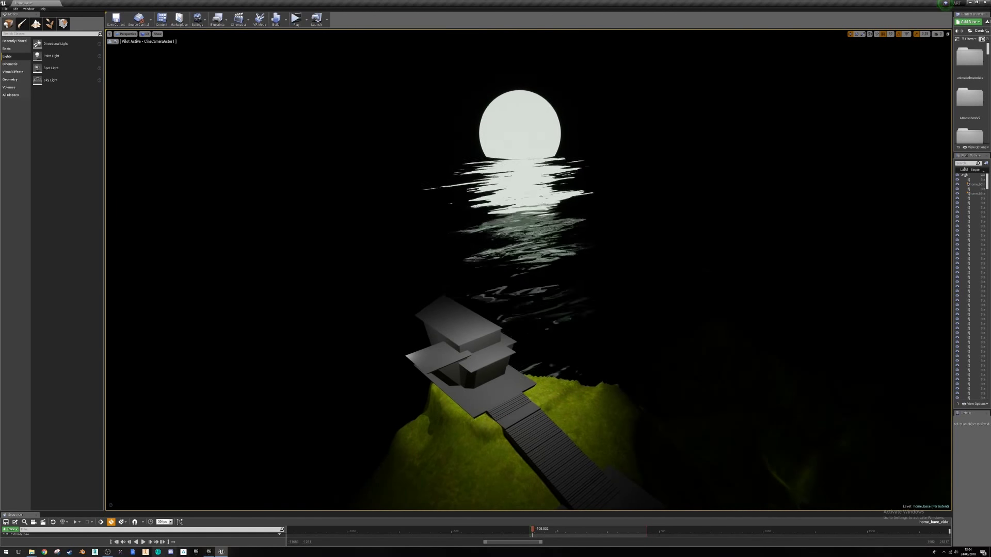
Widen the viewport by narrowing the side panels, keeping the selected directional light's rotation gizmo in view.
{"action": "key", "text": "alt+Tab"}
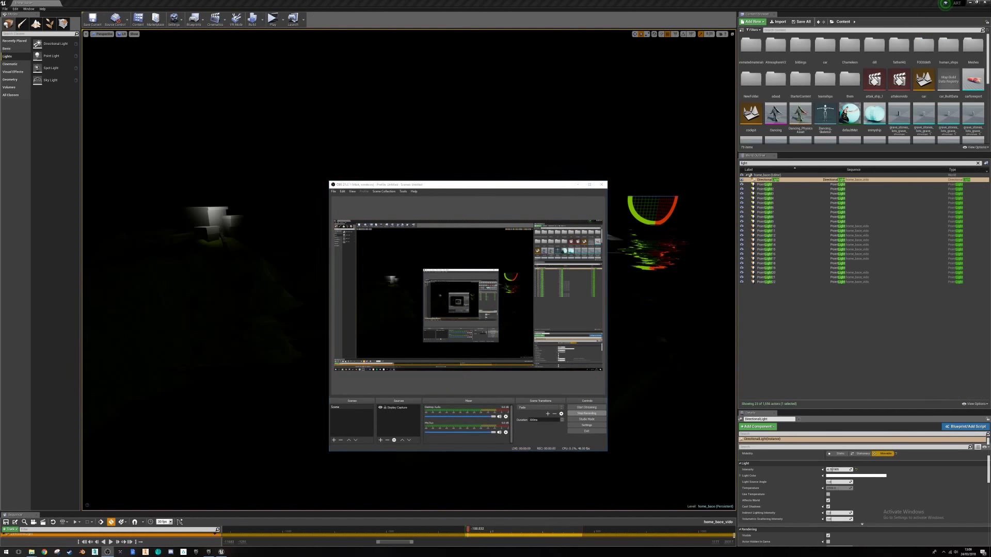
{"action": "key", "text": "alt+Tab"}
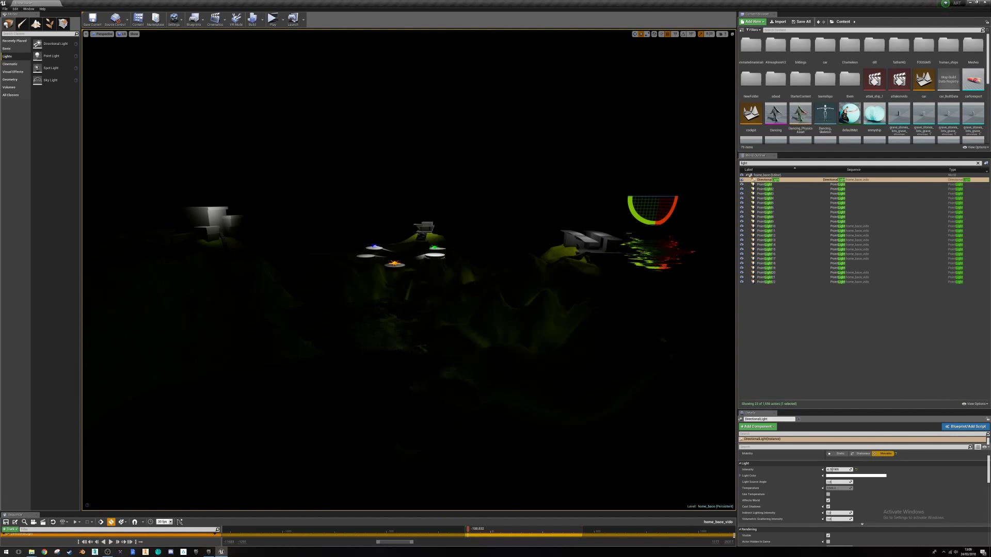
{"action": "left_click_drag", "start_coordinate": [737, 310], "coordinate": [915, 310]}
{"action": "mouse_move", "coordinate": [507, 270]}
{"action": "right_mouse_down"}
{"action": "mouse_move", "coordinate": [444, 266]}
{"action": "mouse_move", "coordinate": [502, 269]}
{"action": "right_mouse_up"}
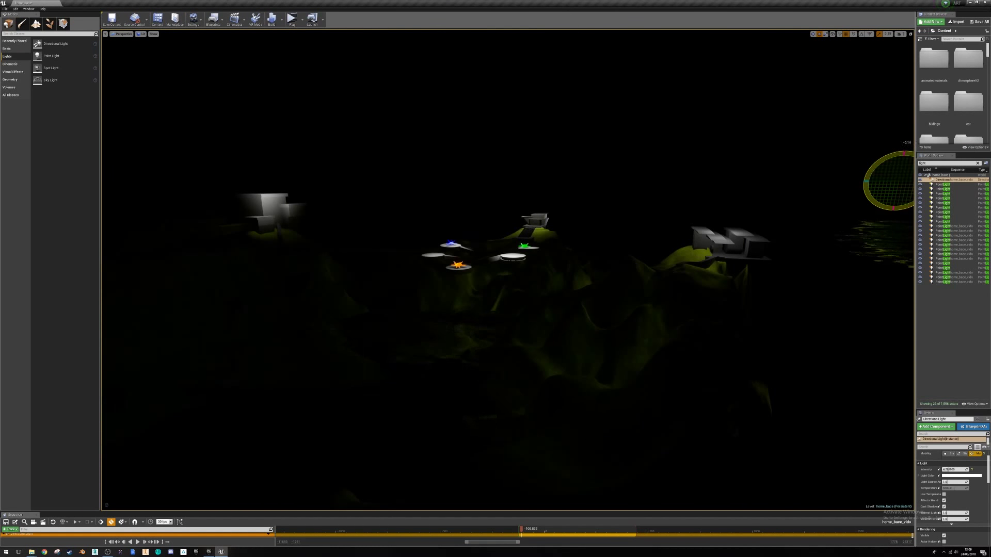
Rotate the directional light until it illuminates the hills, the buildings and the water.
{"action": "left_click_drag", "start_coordinate": [903, 153], "coordinate": [859, 175]}
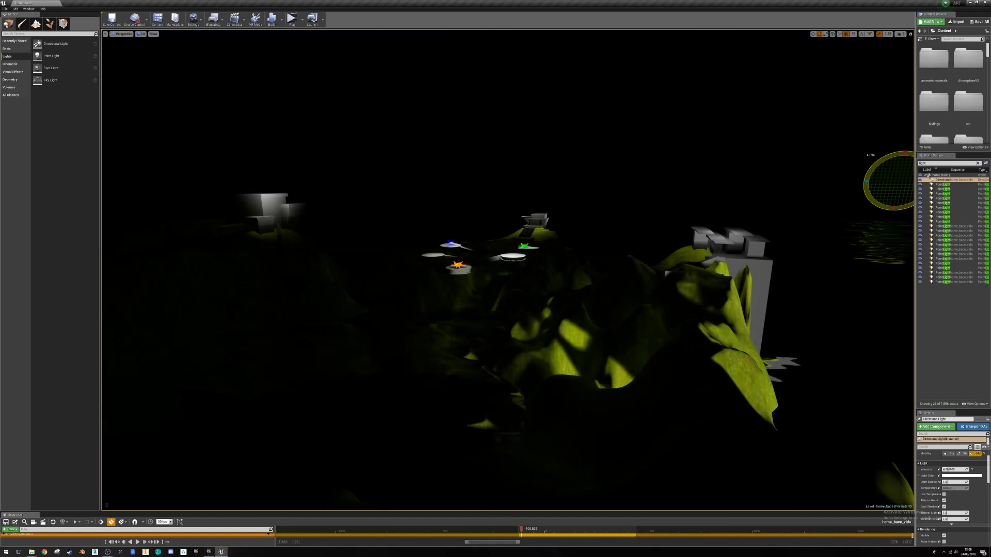
{"action": "left_click_drag", "start_coordinate": [869, 155], "coordinate": [896, 212]}
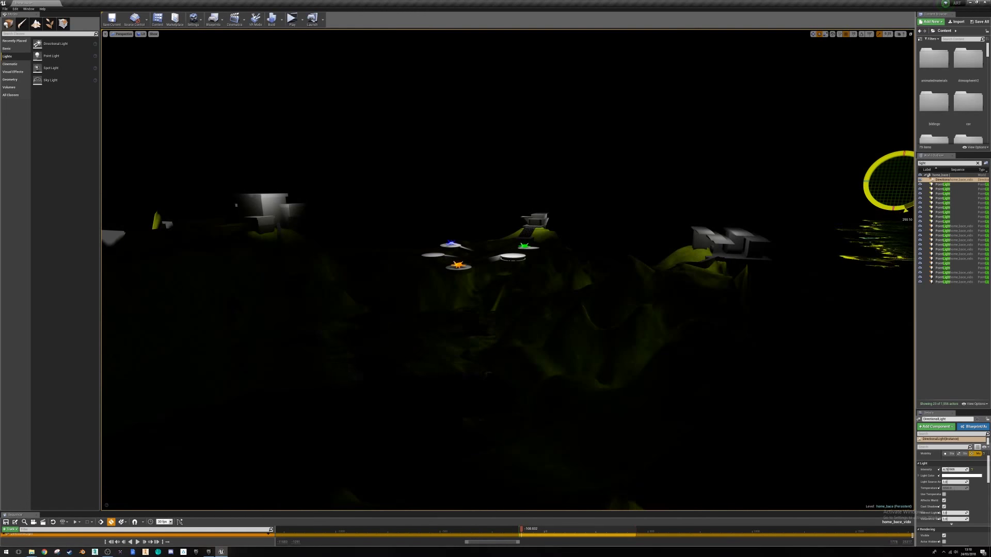
{"action": "left_click_drag", "start_coordinate": [887, 155], "coordinate": [857, 192]}
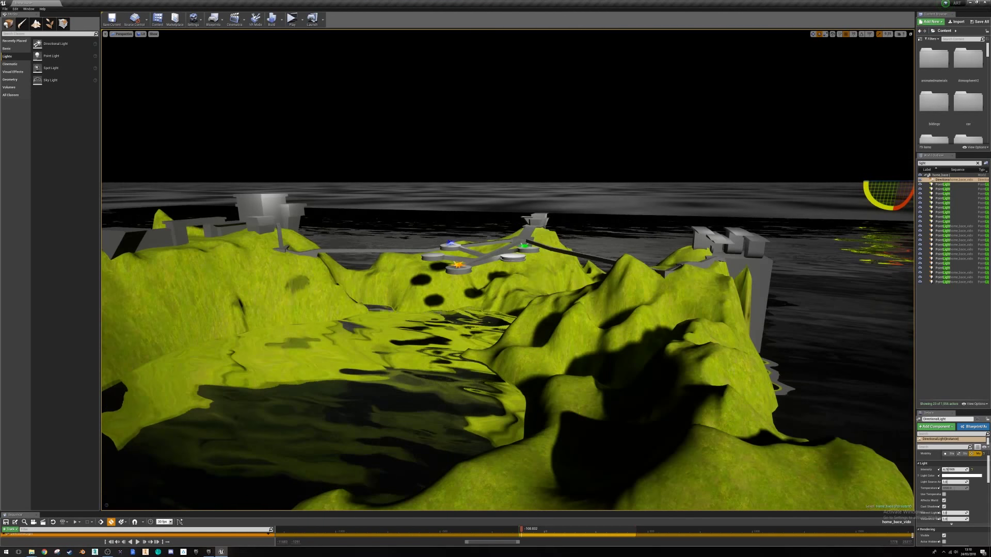
Switch to the space1 level and fly up to the Earth globe, examining it against the dark branching silhouette.
{"action": "key", "text": "alt+Tab"}
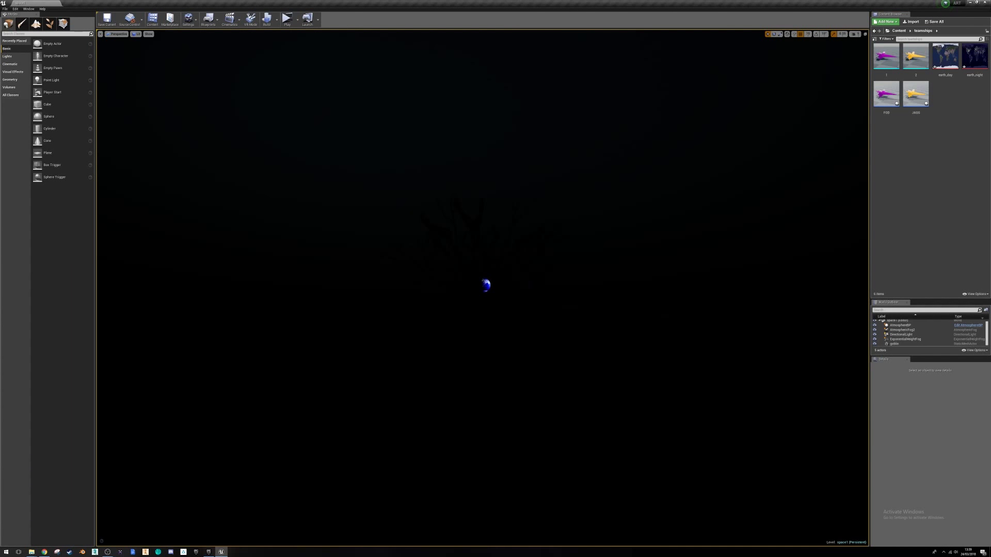
{"action": "right_click", "coordinate": [810, 191]}
{"action": "left_click", "coordinate": [854, 34]}
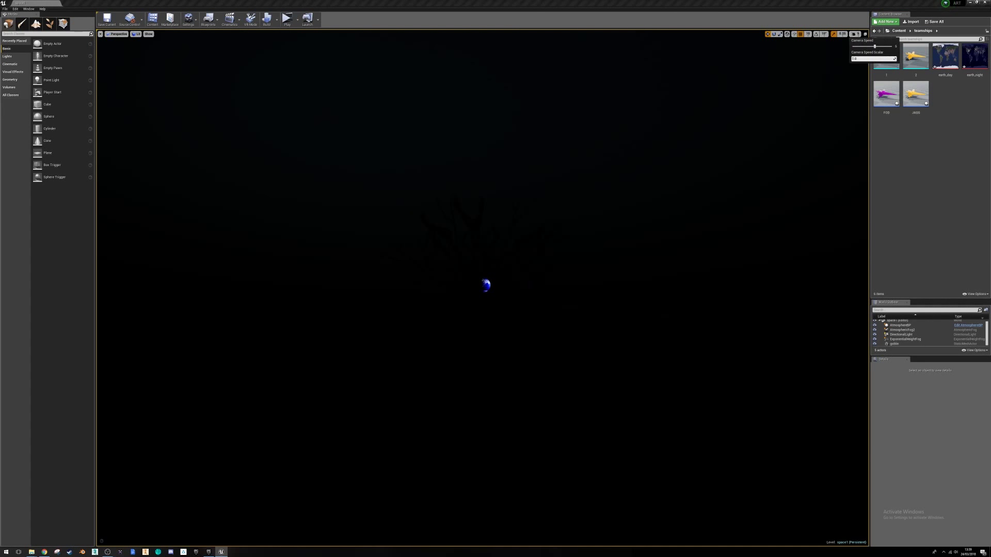
{"action": "key", "text": "Escape"}
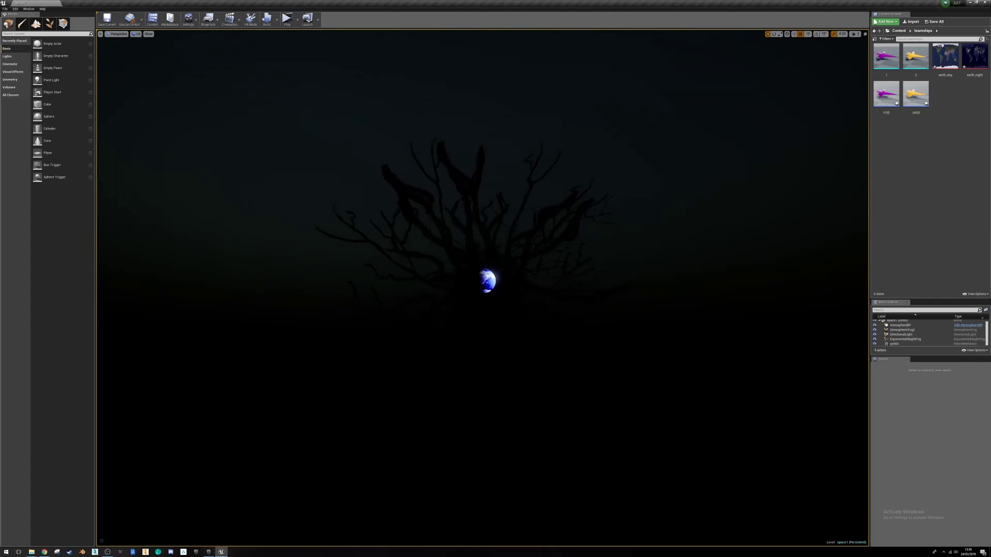
{"action": "key", "text": "w"}
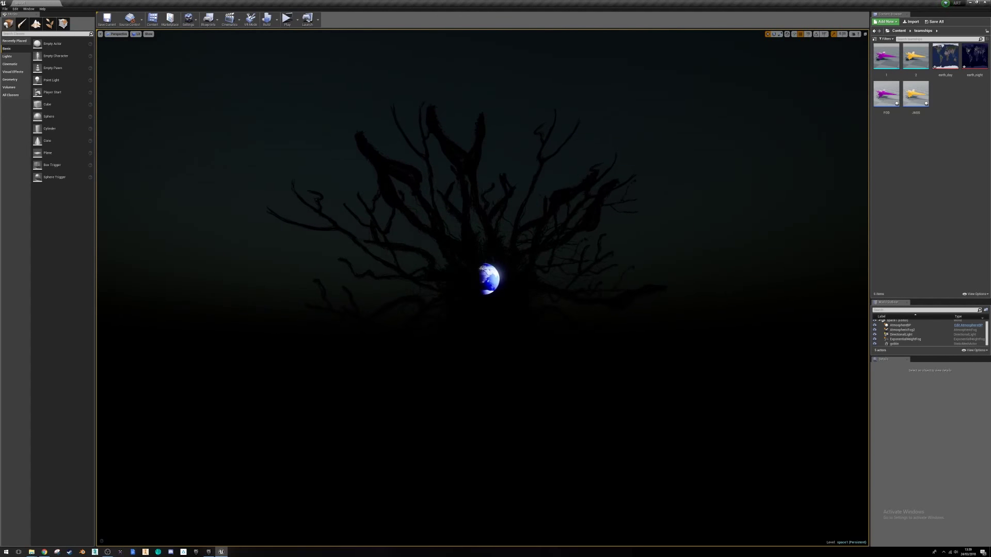
{"action": "key", "text": "w"}
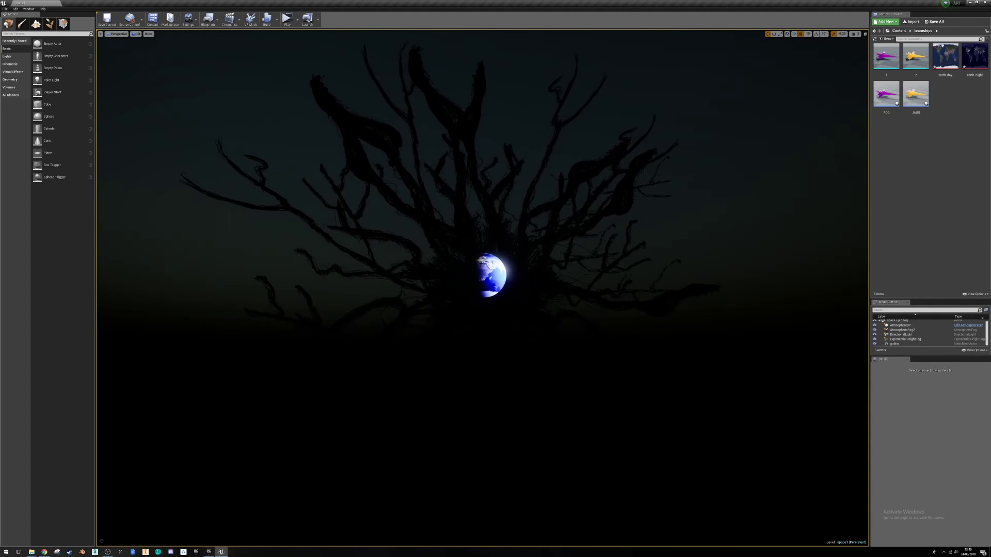
{"action": "key", "text": "w"}
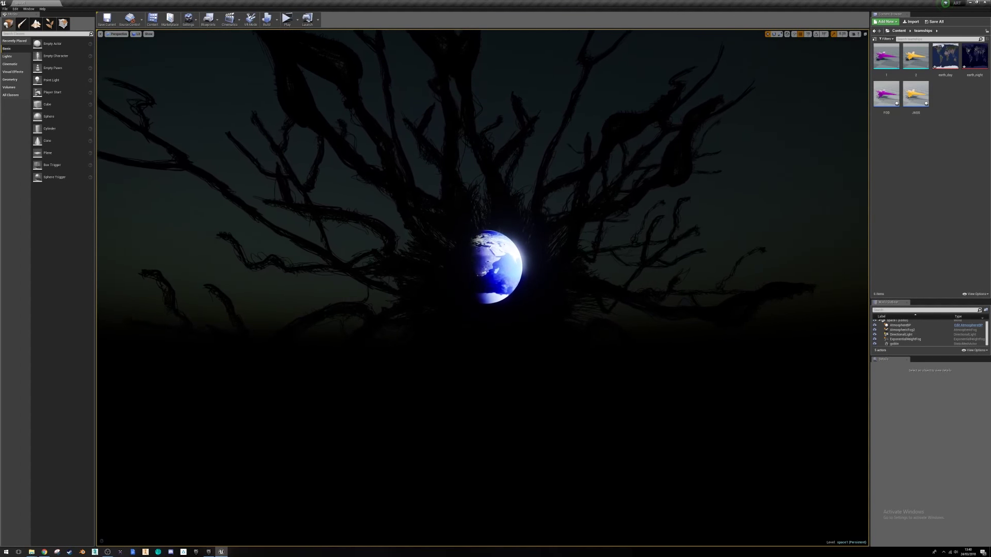
{"action": "scroll", "coordinate": [487, 278], "scroll_direction": "up", "scroll_amount": 5}
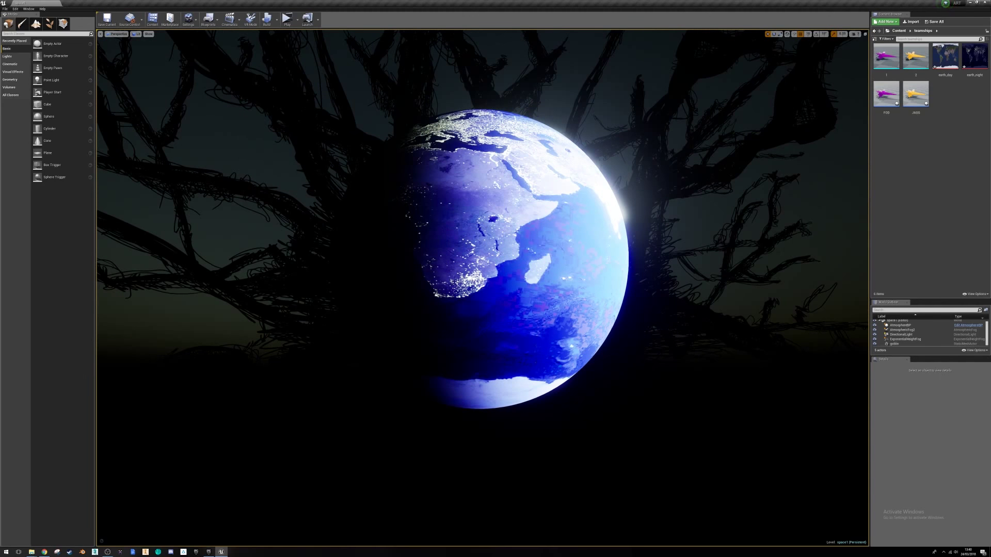
{"action": "key", "text": "d"}
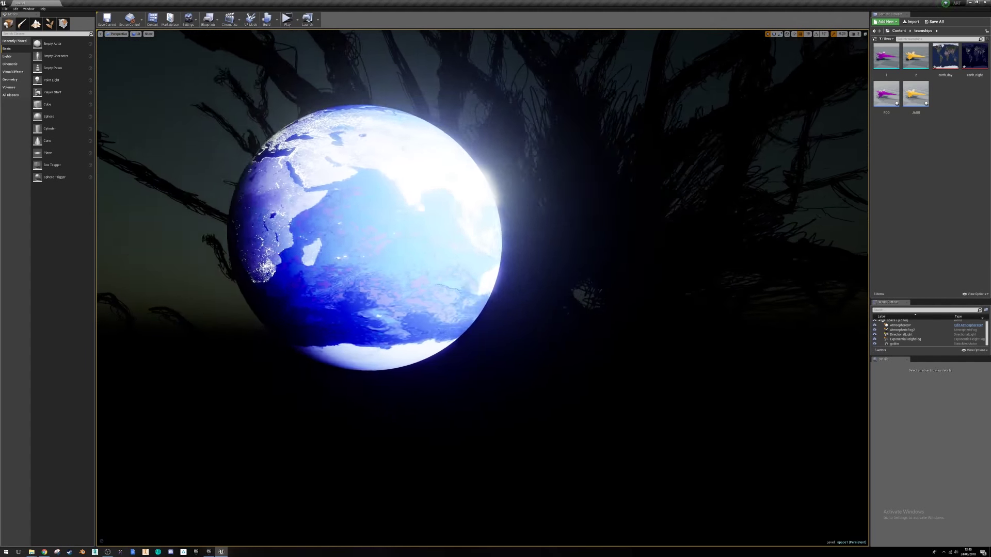
{"action": "key", "text": "s"}
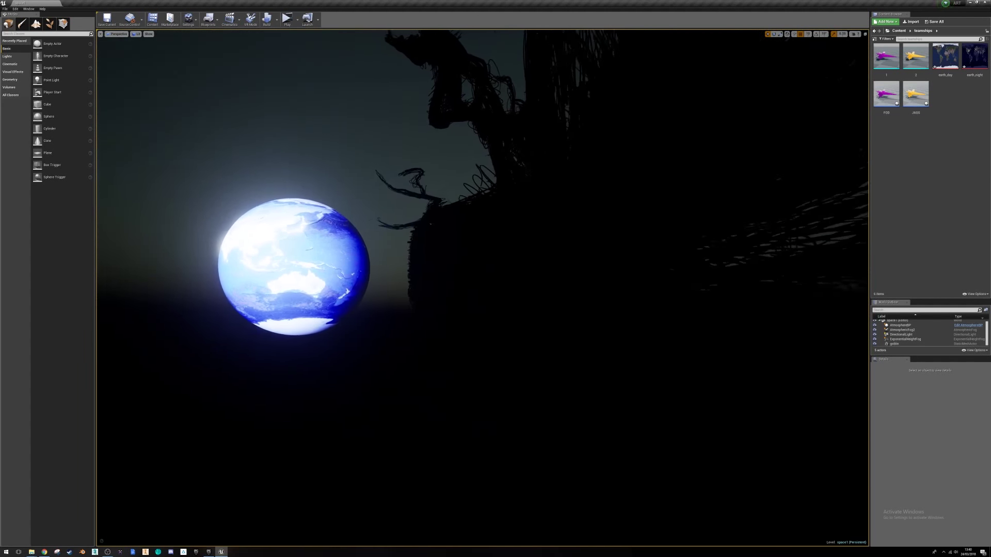
{"action": "key", "text": "w"}
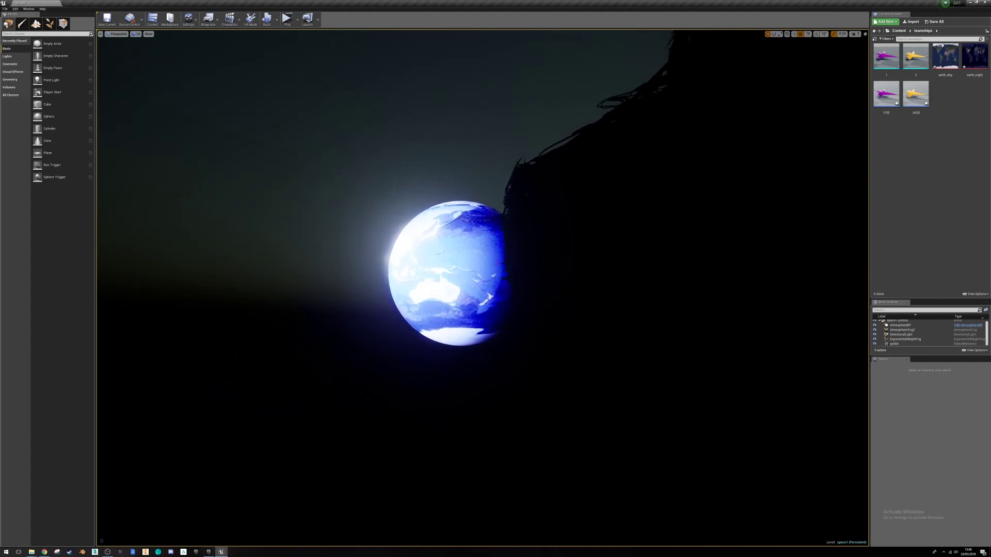
Delete the atmospheric fog actor from the space1 level to remove the greenish sky glow behind the globe.
{"action": "right_click_drag", "start_coordinate": [712, 268], "coordinate": [681, 268]}
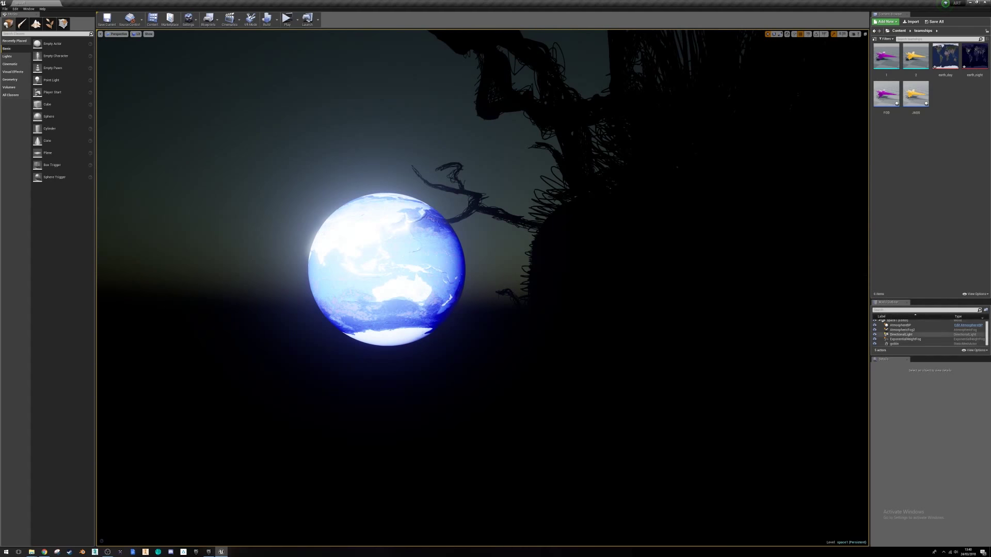
{"action": "left_click", "coordinate": [897, 330]}
{"action": "key", "text": "Delete"}
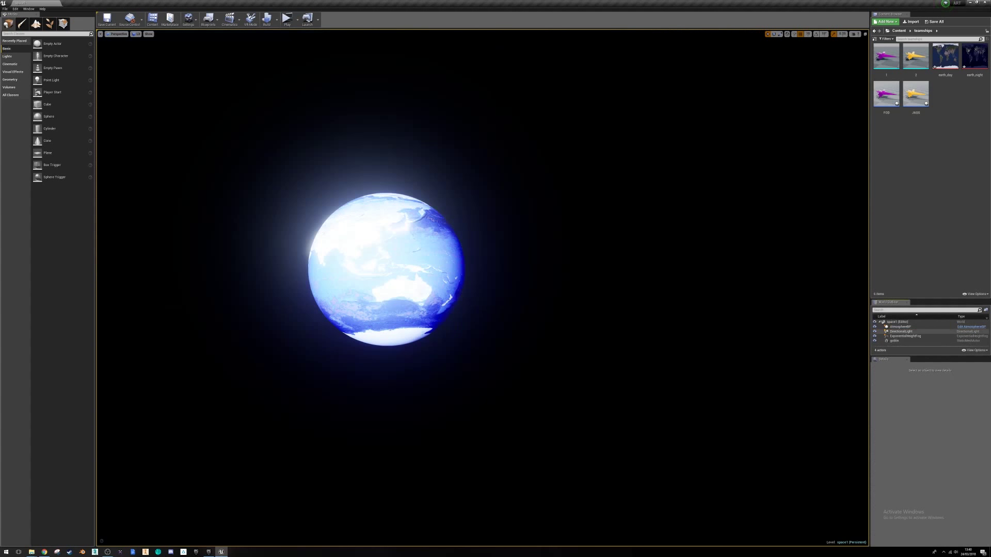
{"action": "key", "text": "s"}
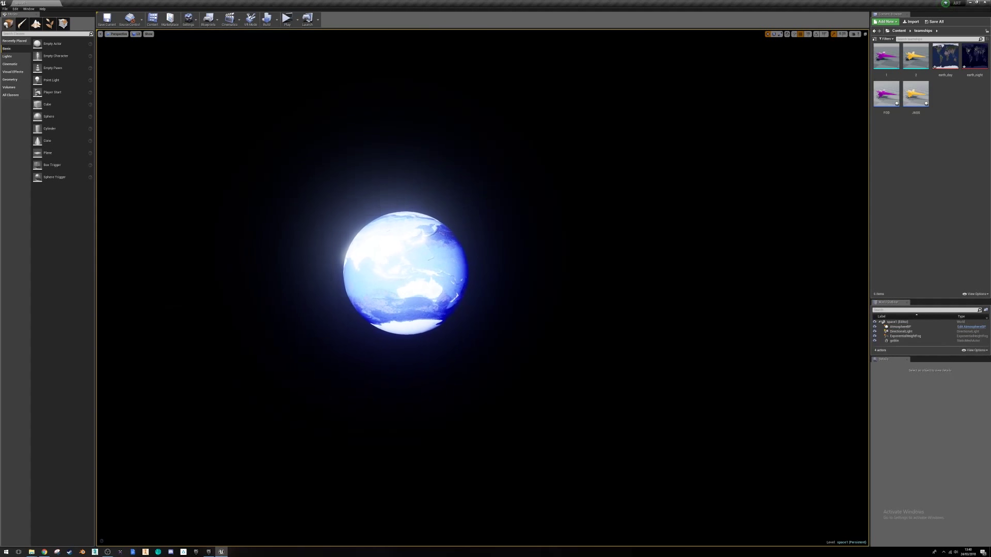
Fly around the globe and examine how the dark branching creature covers it against the black background.
{"action": "right_click_drag", "start_coordinate": [482, 288], "coordinate": [593, 288]}
{"action": "key", "text": "s"}
{"action": "key", "text": "a"}
{"action": "right_click_drag", "start_coordinate": [483, 287], "coordinate": [349, 288]}
{"action": "key", "text": "d"}
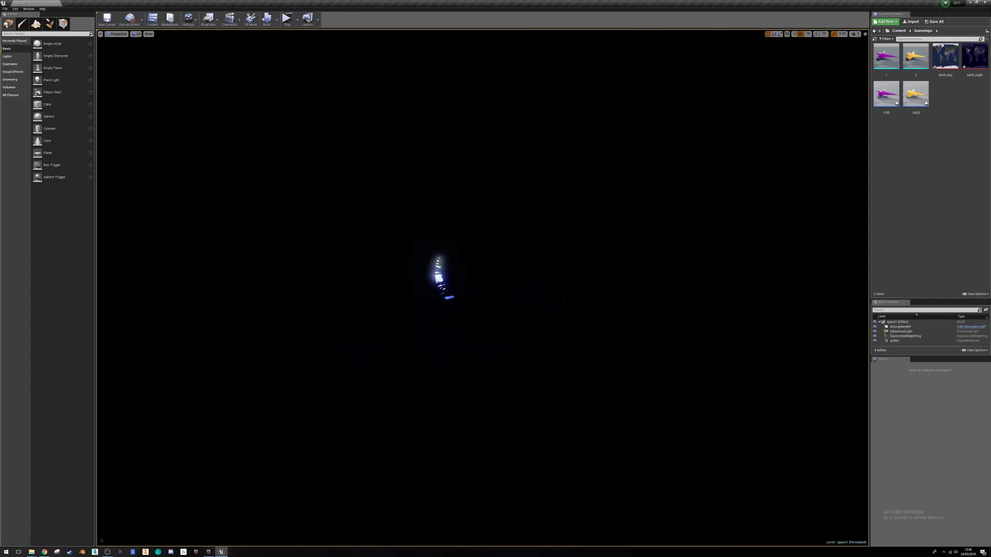
{"action": "key", "text": "a"}
{"action": "right_click_drag", "start_coordinate": [482, 288], "coordinate": [555, 287]}
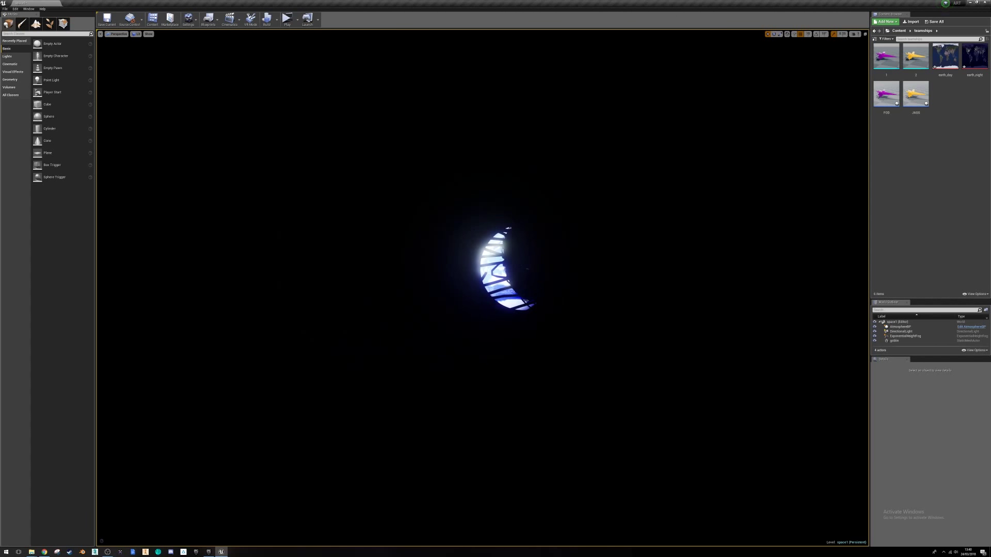
{"action": "key", "text": "a"}
{"action": "right_click_drag", "start_coordinate": [482, 287], "coordinate": [627, 297]}
{"action": "key", "text": "a"}
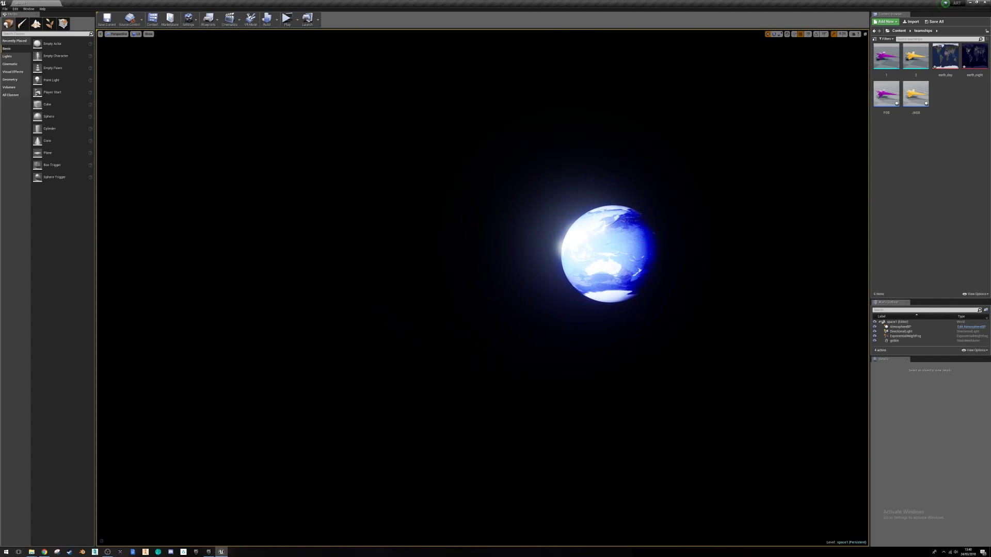
Lower the camera speed to its minimum and move the camera sideways so the creature partly eclipses the globe.
{"action": "left_click", "coordinate": [854, 34]}
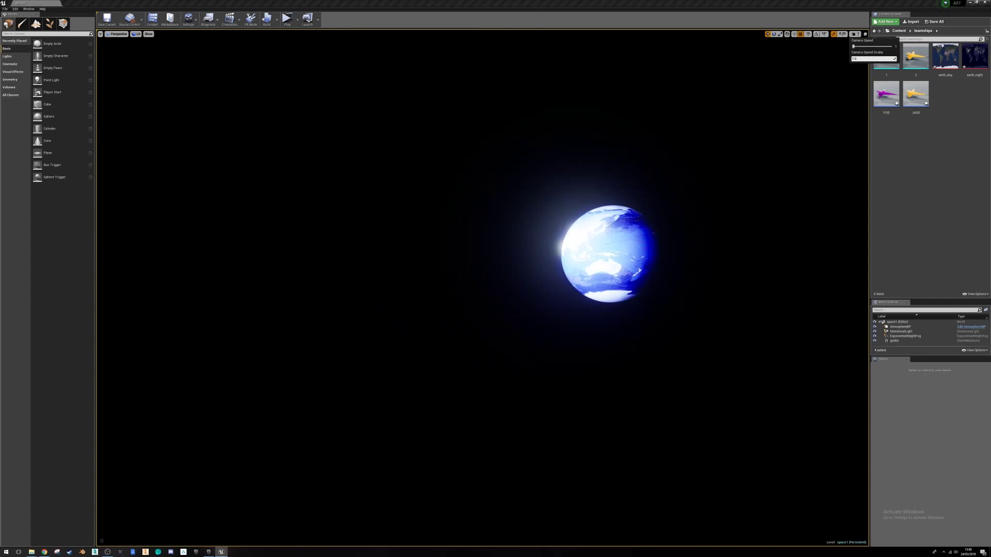
{"action": "key", "text": "d"}
{"action": "key", "text": "d"}
{"action": "key", "text": "d"}
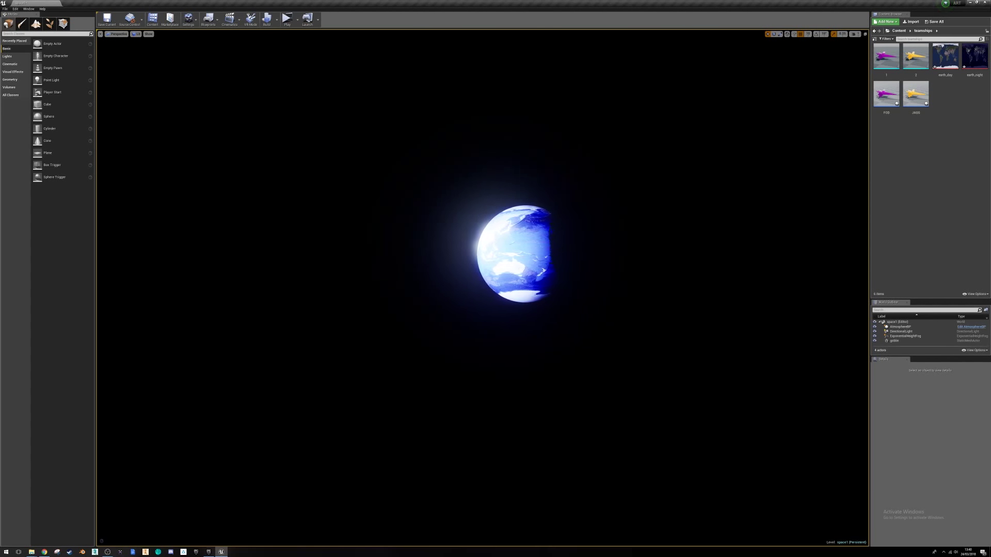
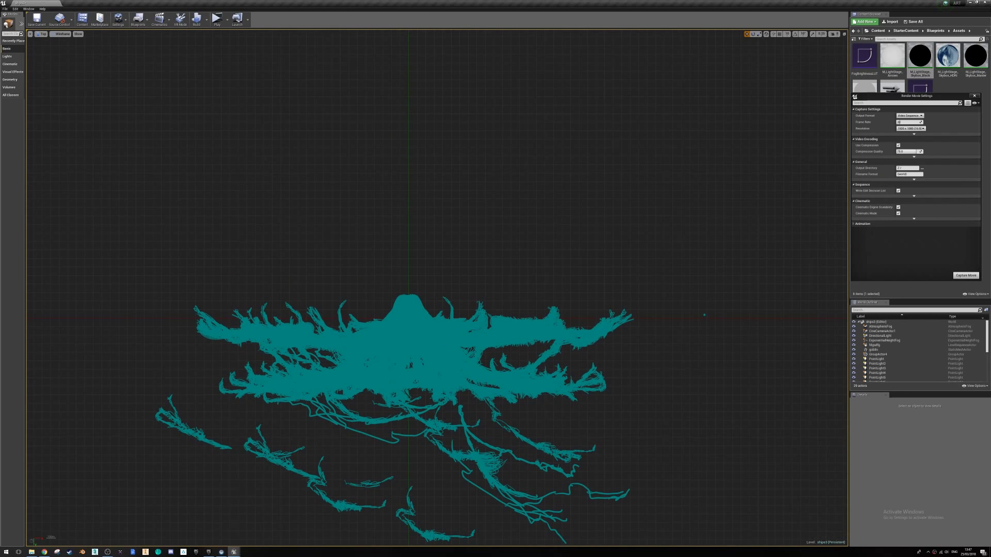
Examine the branching creature from above in Lit and Unlit view modes.
{"action": "scroll", "coordinate": [655, 156], "scroll_direction": "up", "scroll_amount": 4}
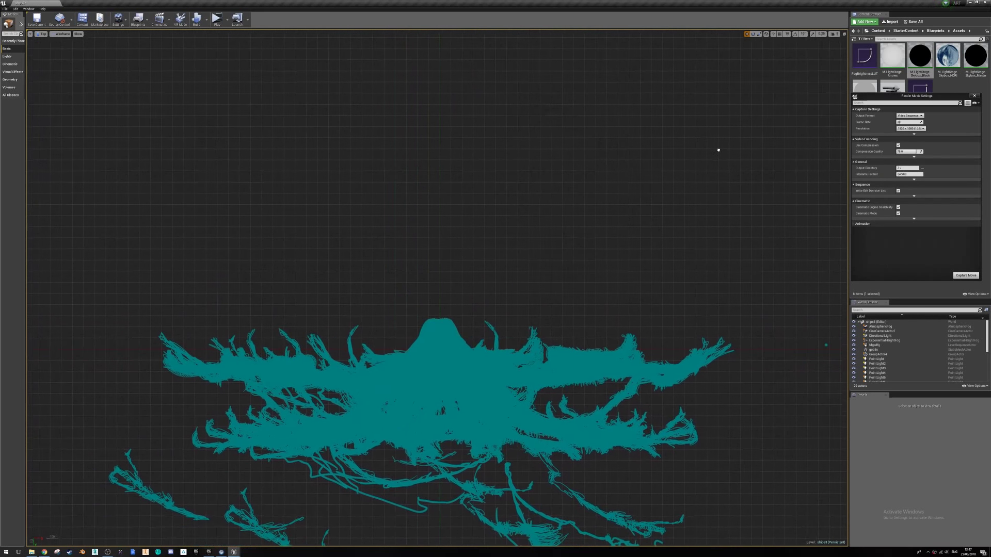
{"action": "right_click_drag", "start_coordinate": [718, 150], "coordinate": [721, 148]}
{"action": "left_click", "coordinate": [62, 34]}
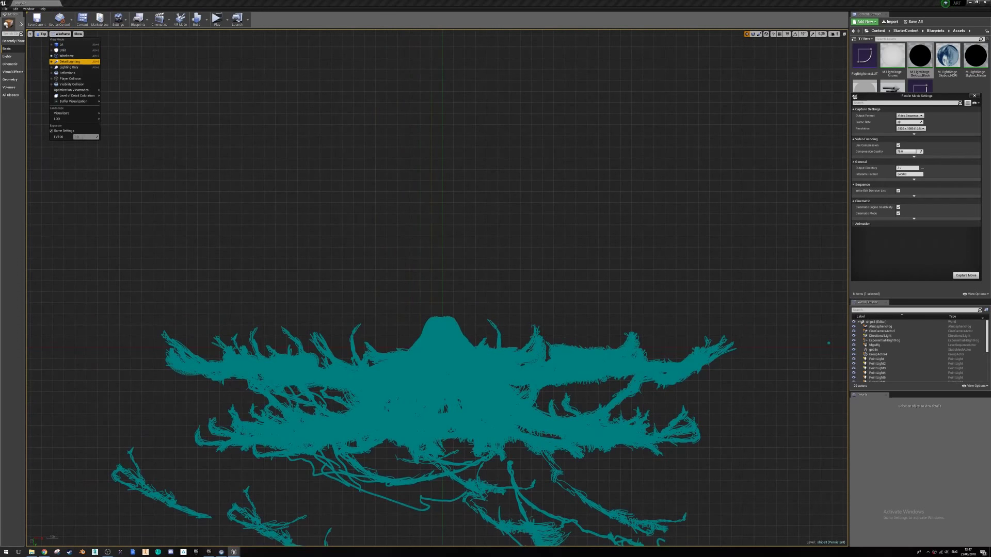
{"action": "left_click", "coordinate": [61, 45]}
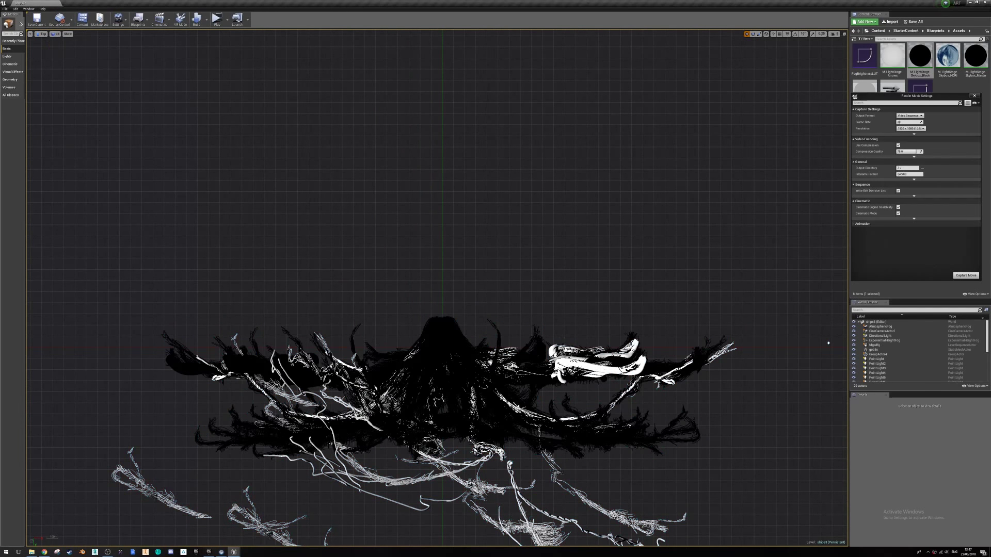
{"action": "right_click_drag", "start_coordinate": [828, 343], "coordinate": [792, 348]}
{"action": "left_click", "coordinate": [55, 33]}
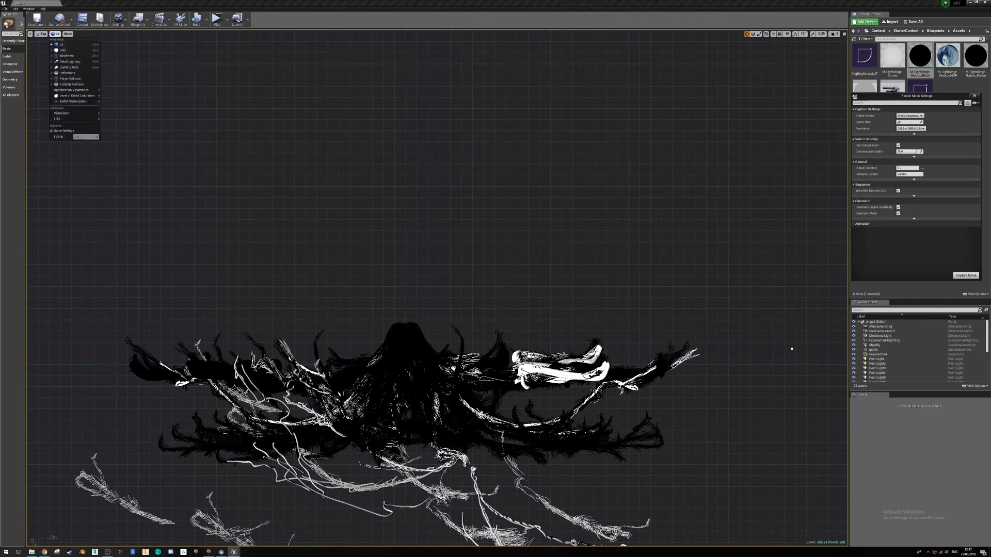
{"action": "left_click", "coordinate": [63, 50]}
Show the top view of the creature in the Quad Overdraw optimization view mode.
{"action": "left_click", "coordinate": [55, 33]}
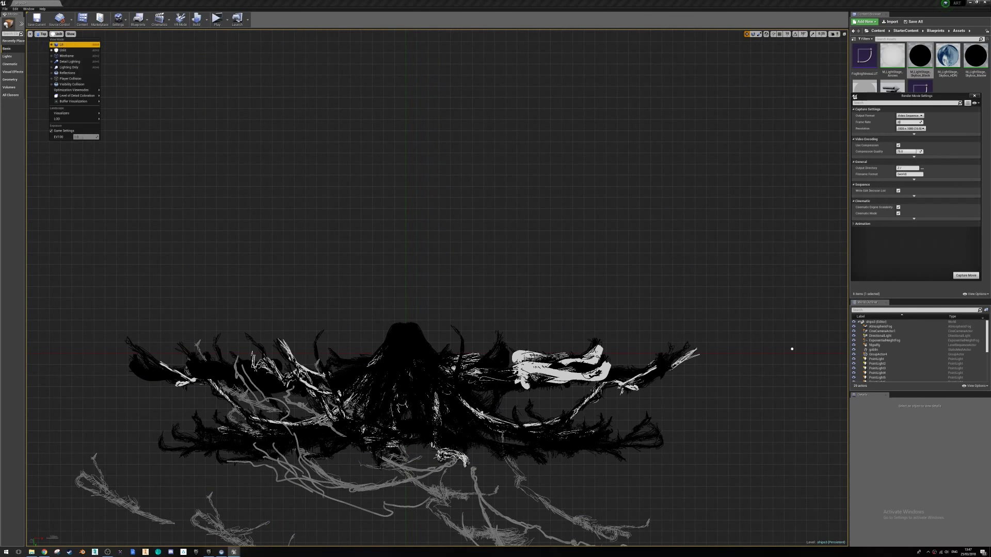
{"action": "mouse_move", "coordinate": [72, 90]}
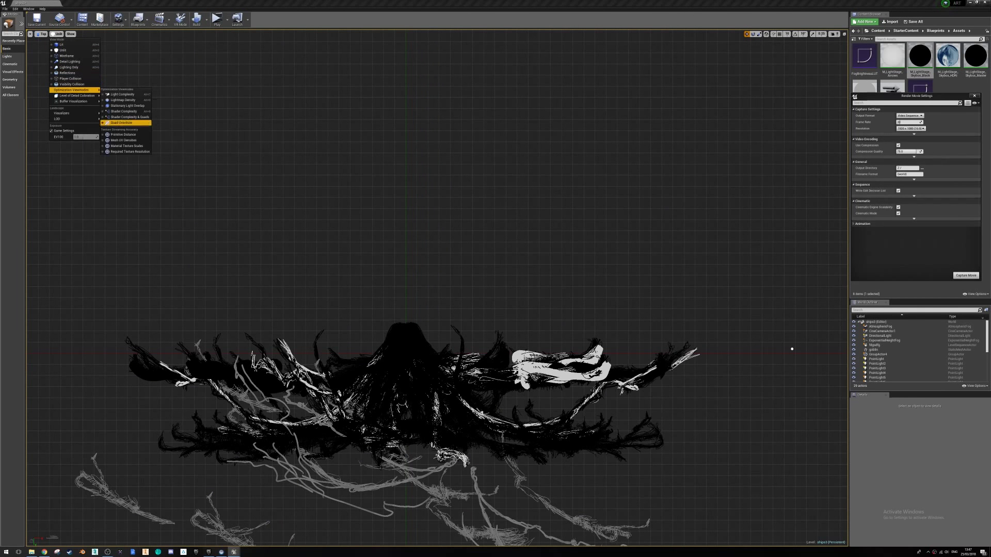
{"action": "left_click", "coordinate": [121, 123]}
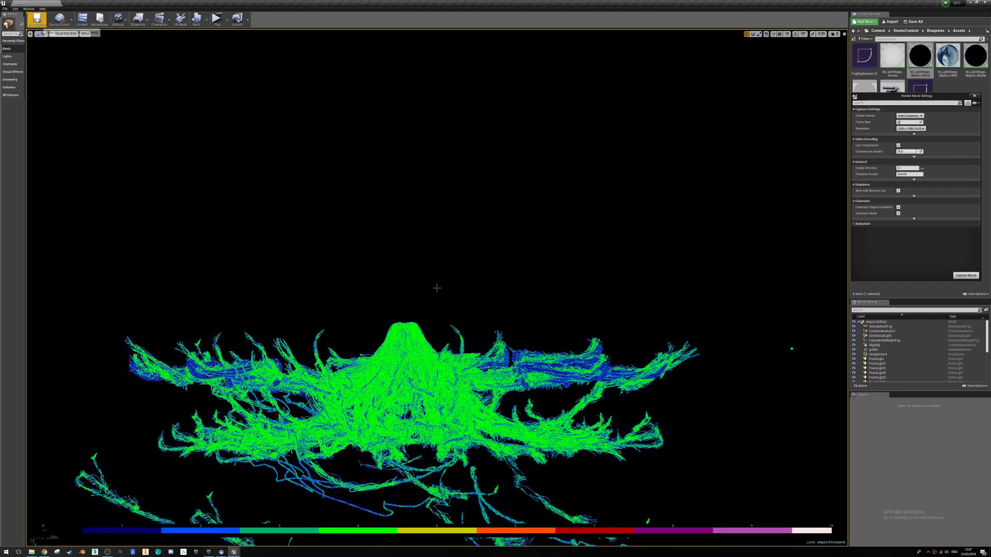
Return to the perspective view and show the branching creature in the Quad Overdraw optimization view mode.
{"action": "left_click", "coordinate": [42, 34]}
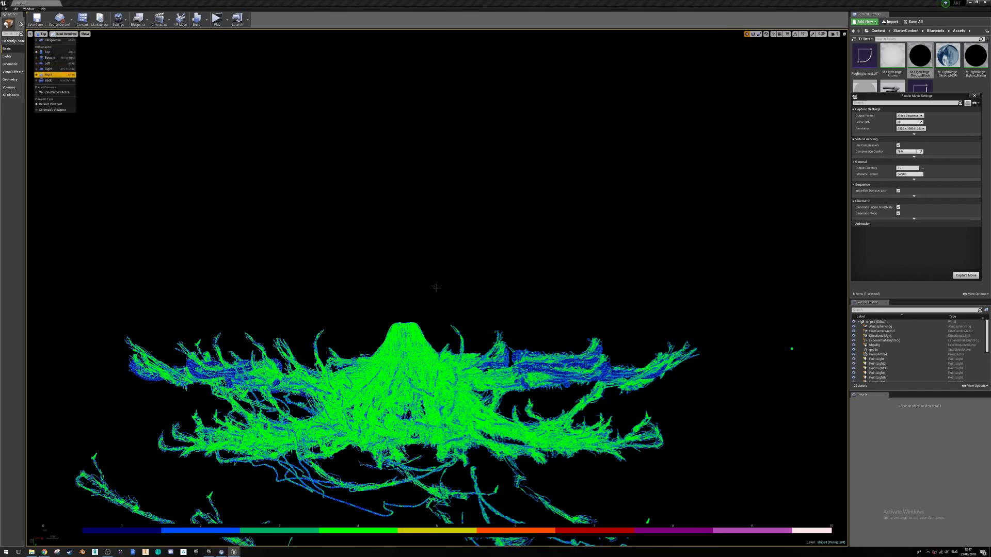
{"action": "left_click", "coordinate": [52, 40]}
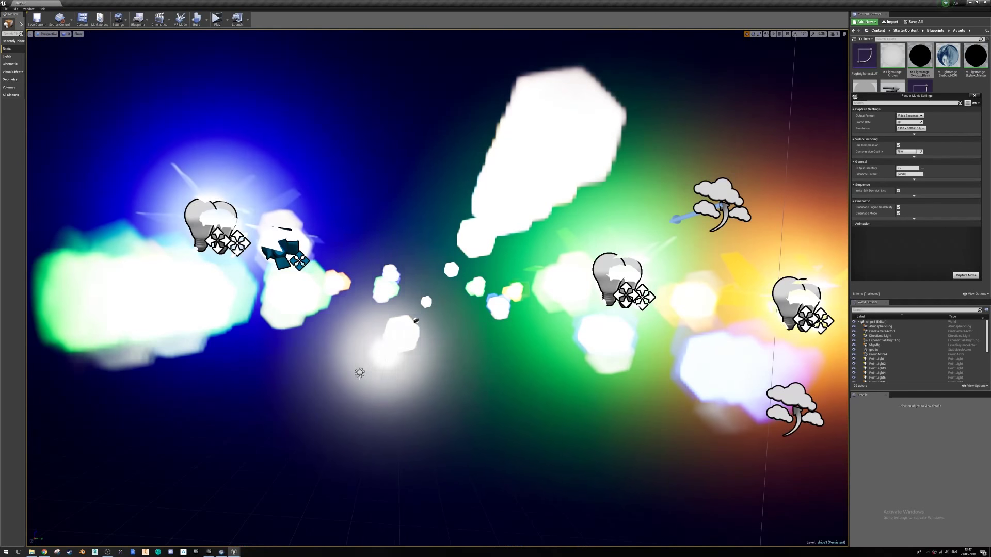
{"action": "left_click", "coordinate": [66, 34]}
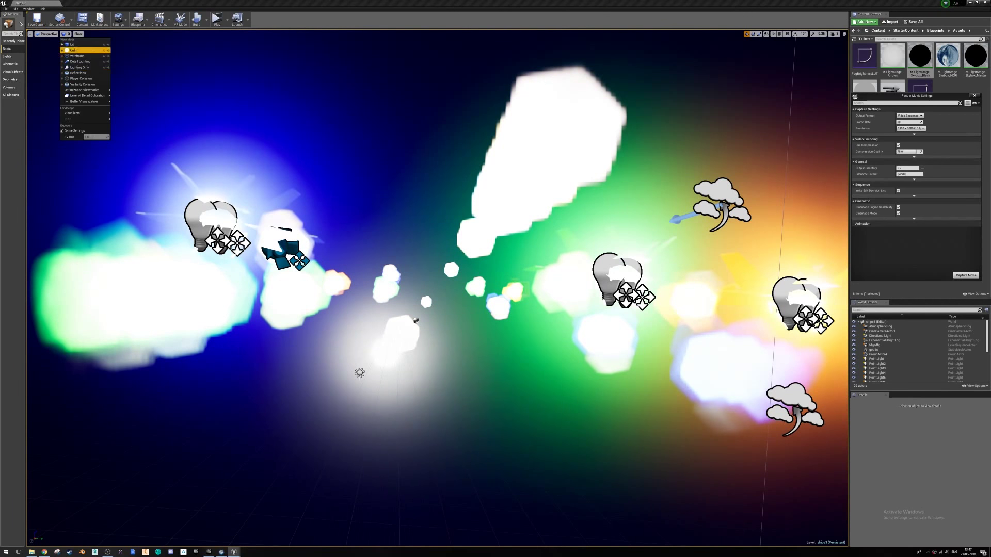
{"action": "mouse_move", "coordinate": [86, 89]}
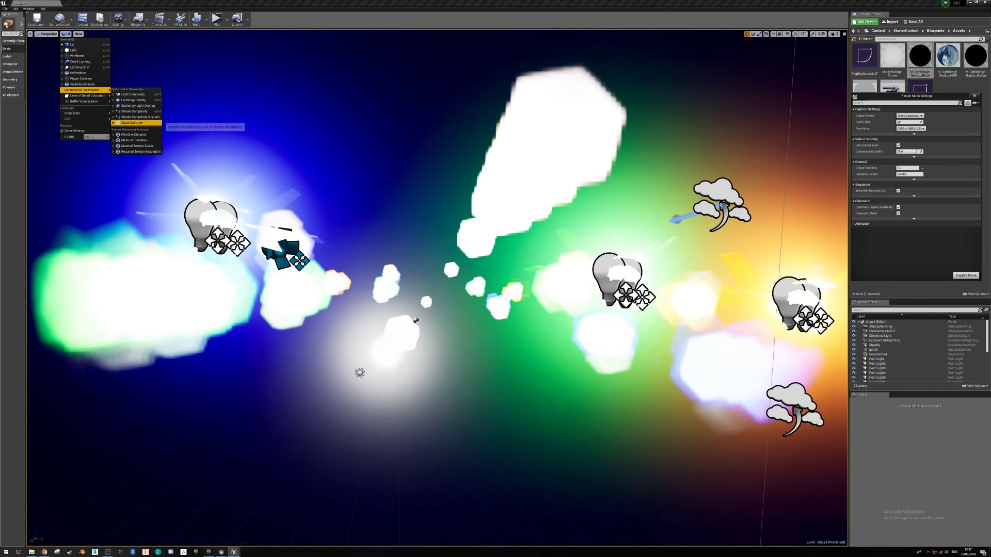
{"action": "left_click", "coordinate": [133, 123]}
{"action": "right_click_drag", "start_coordinate": [437, 288], "coordinate": [437, 289]}
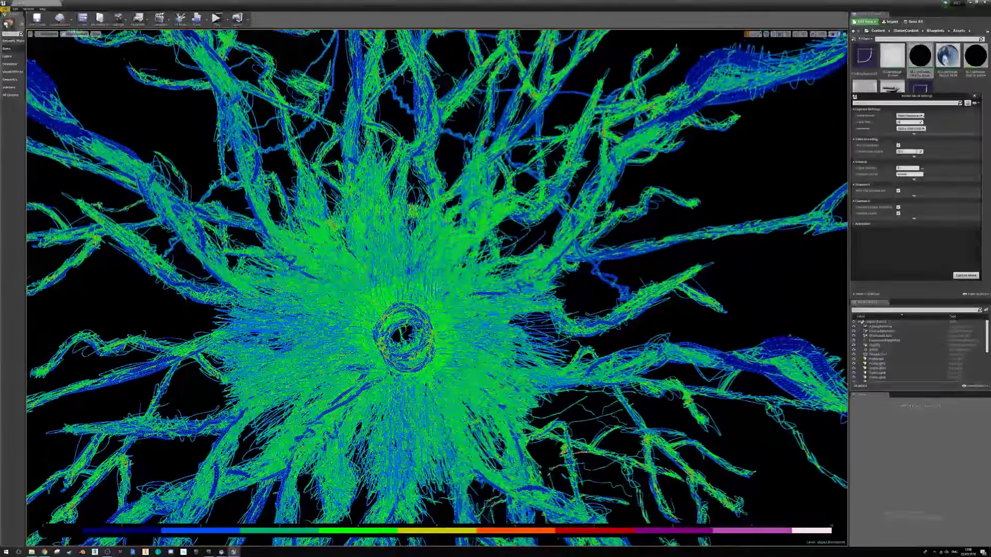
Show the creature in the Lighting Only view mode, select its mesh and change the view mode to Wireframe.
{"action": "left_click", "coordinate": [73, 34]}
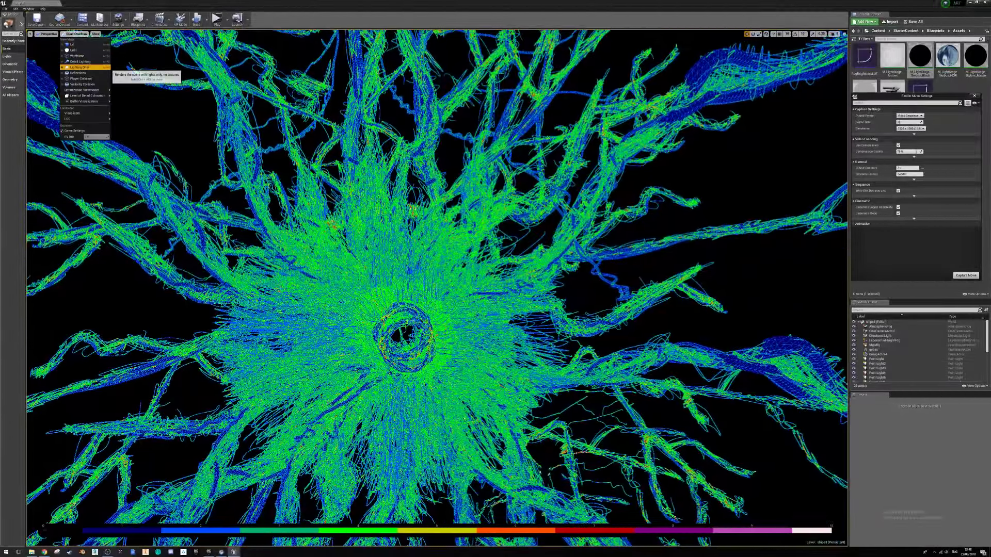
{"action": "left_click", "coordinate": [80, 67]}
{"action": "left_click", "coordinate": [103, 232]}
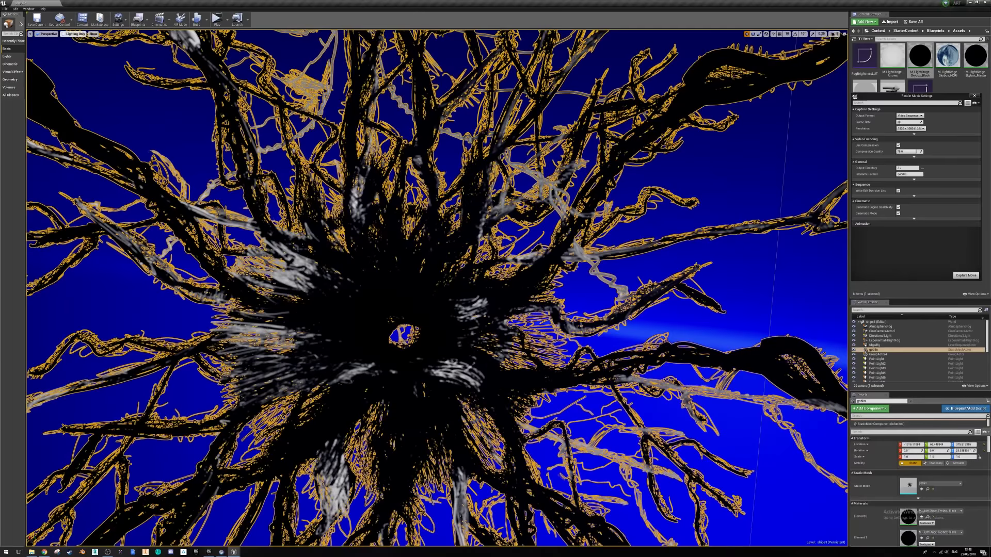
{"action": "left_click", "coordinate": [75, 34]}
{"action": "left_click", "coordinate": [77, 56]}
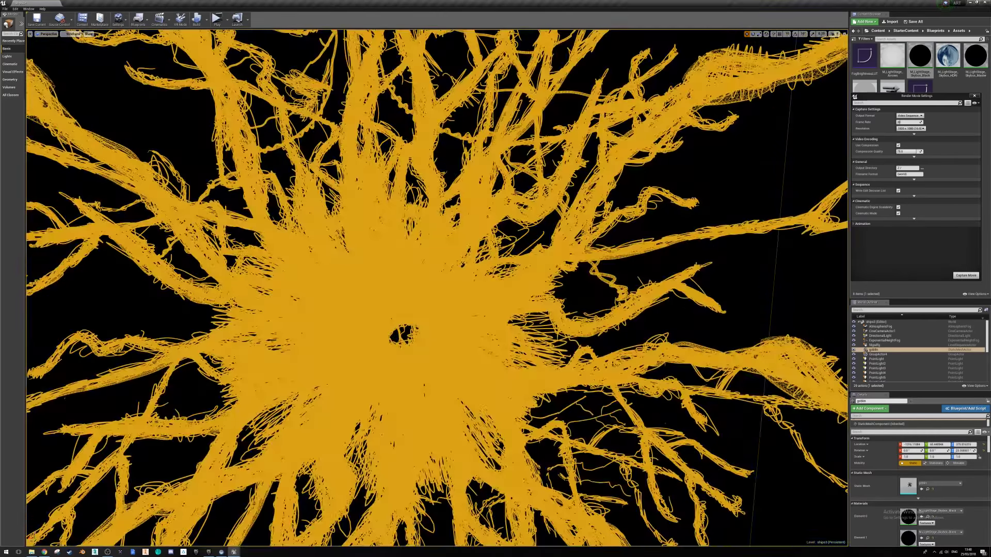
Fly through the creature's wireframe and examine the mesh density of its core and tangled branches.
{"action": "key", "text": "w"}
{"action": "right_click_drag", "start_coordinate": [437, 287], "coordinate": [488, 304]}
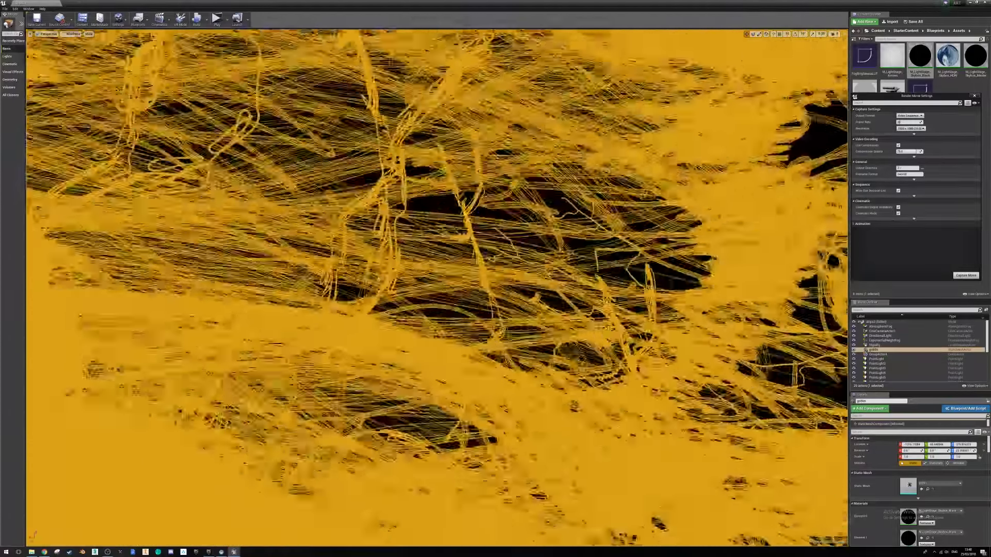
{"action": "right_click_drag", "start_coordinate": [488, 304], "coordinate": [413, 289]}
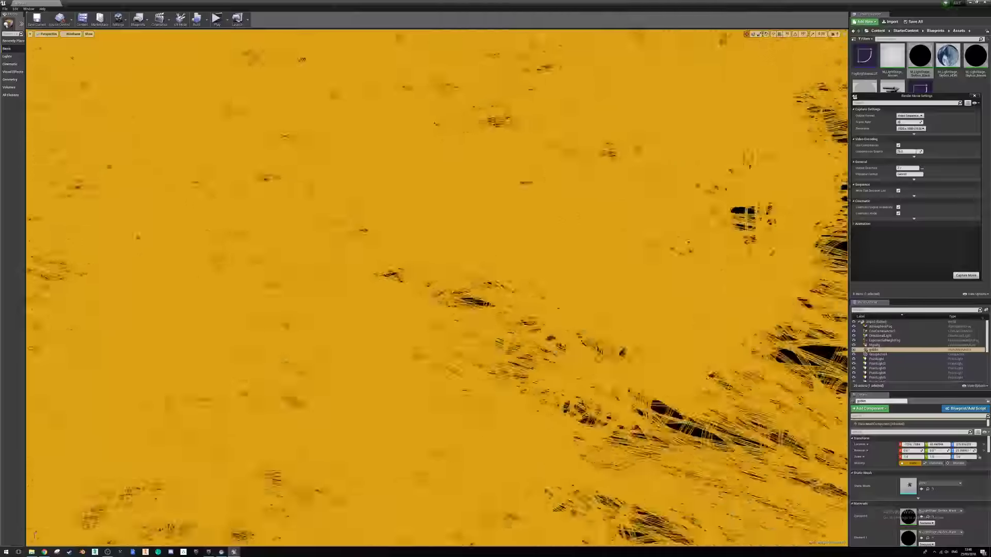
{"action": "scroll", "coordinate": [437, 288], "scroll_direction": "up", "scroll_amount": 3}
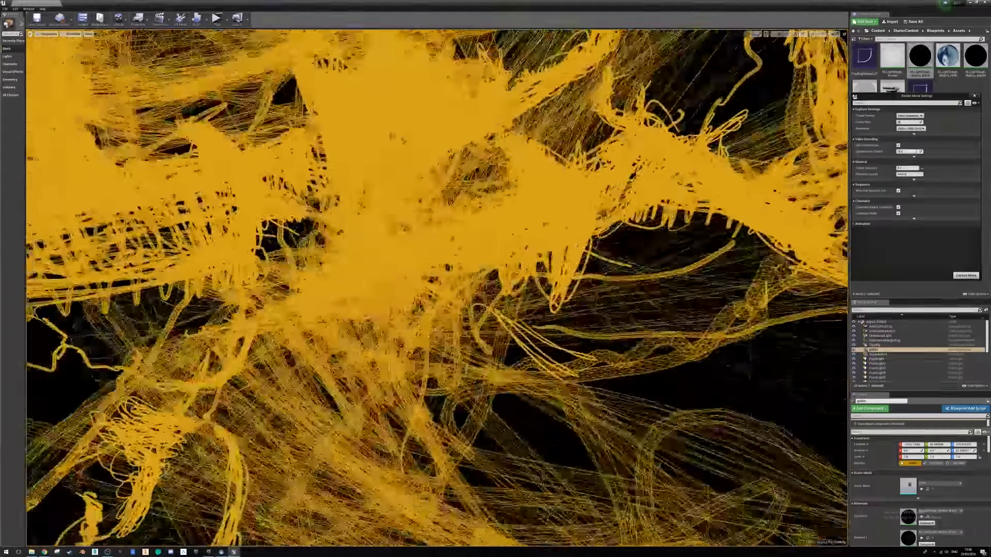
{"action": "right_click_drag", "start_coordinate": [437, 288], "coordinate": [361, 289]}
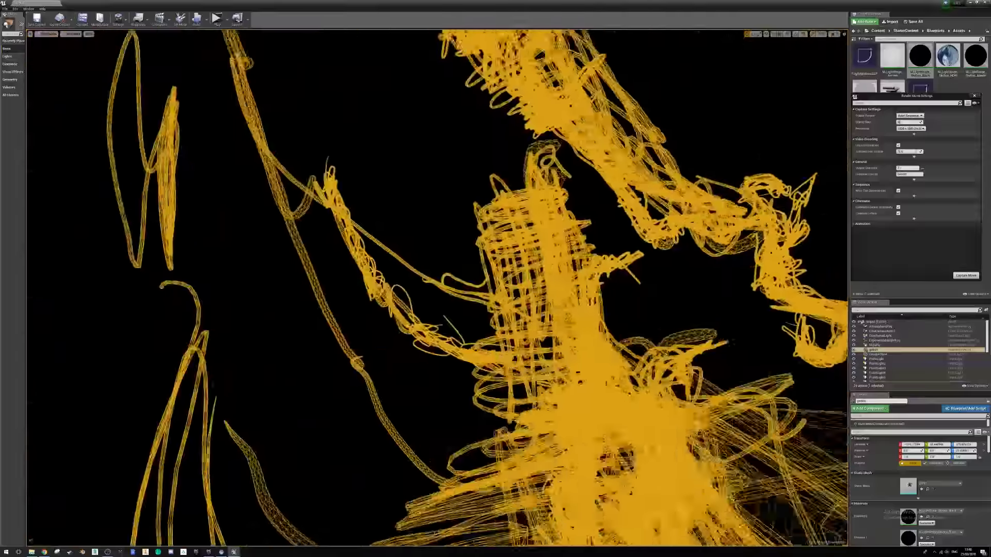
{"action": "right_click_drag", "start_coordinate": [437, 287], "coordinate": [362, 289]}
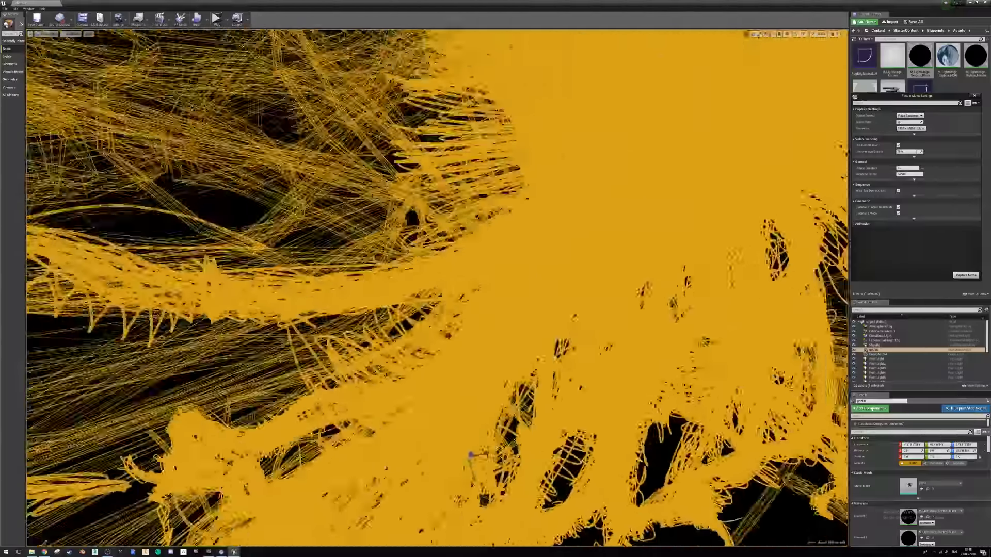
{"action": "right_click_drag", "start_coordinate": [437, 288], "coordinate": [506, 289]}
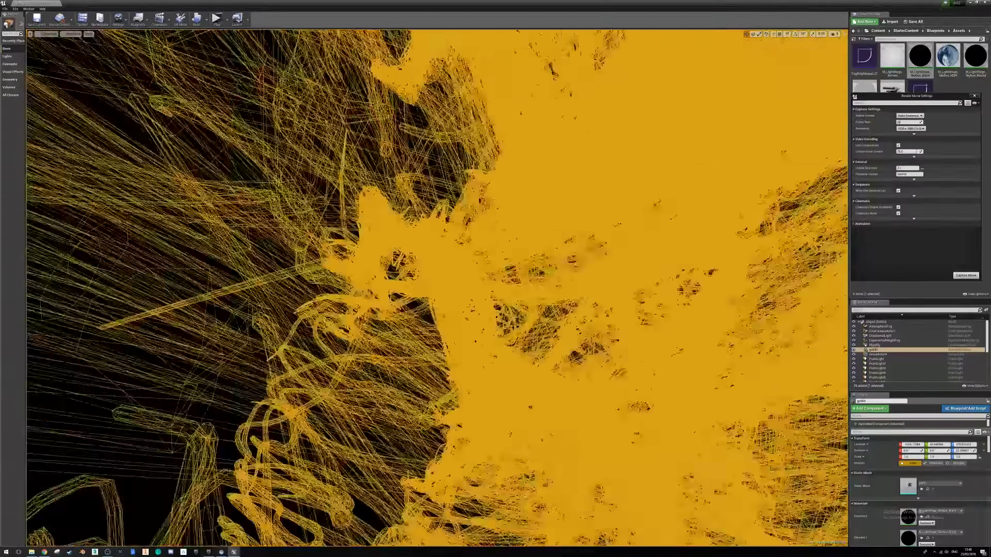
{"action": "right_click_drag", "start_coordinate": [437, 288], "coordinate": [537, 289]}
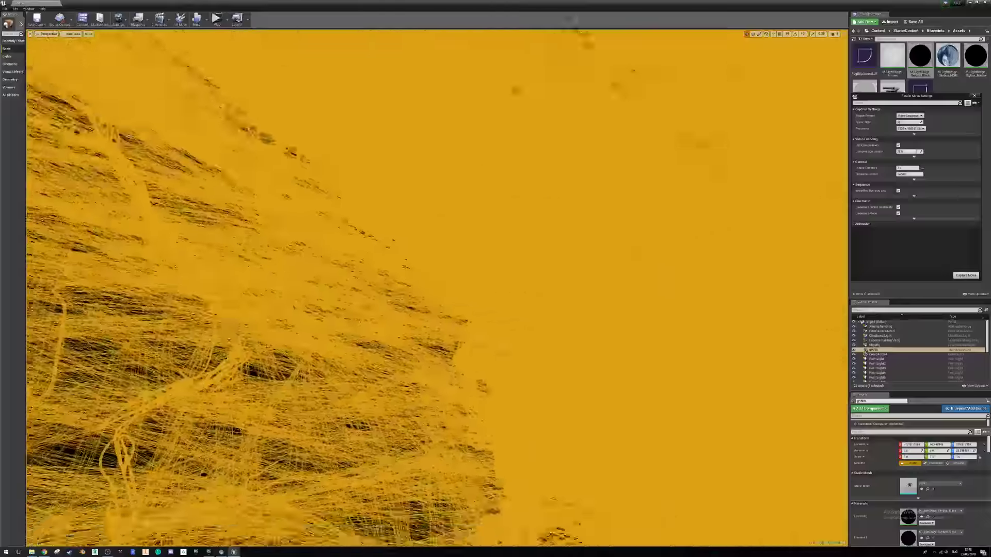
{"action": "right_click_drag", "start_coordinate": [437, 288], "coordinate": [434, 392]}
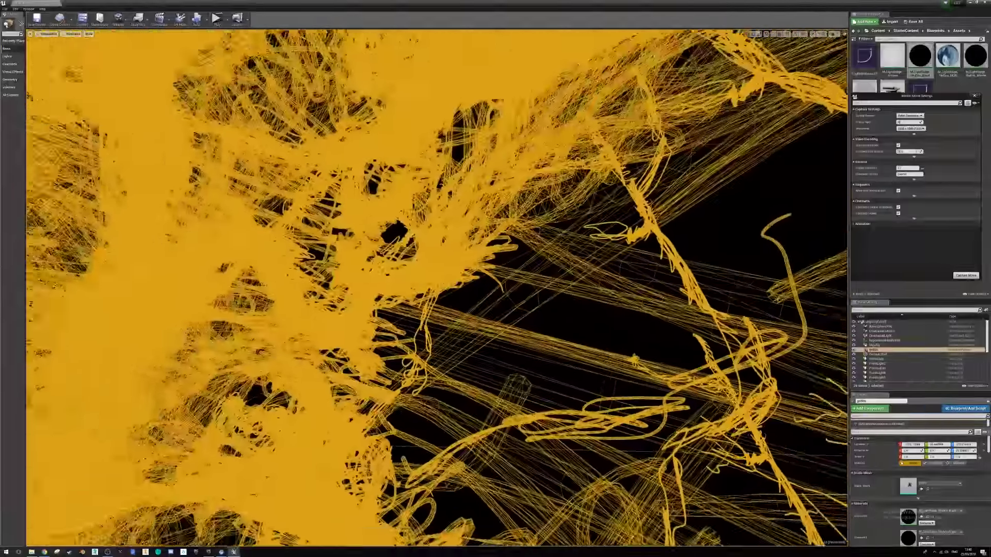
{"action": "right_click_drag", "start_coordinate": [437, 288], "coordinate": [342, 231]}
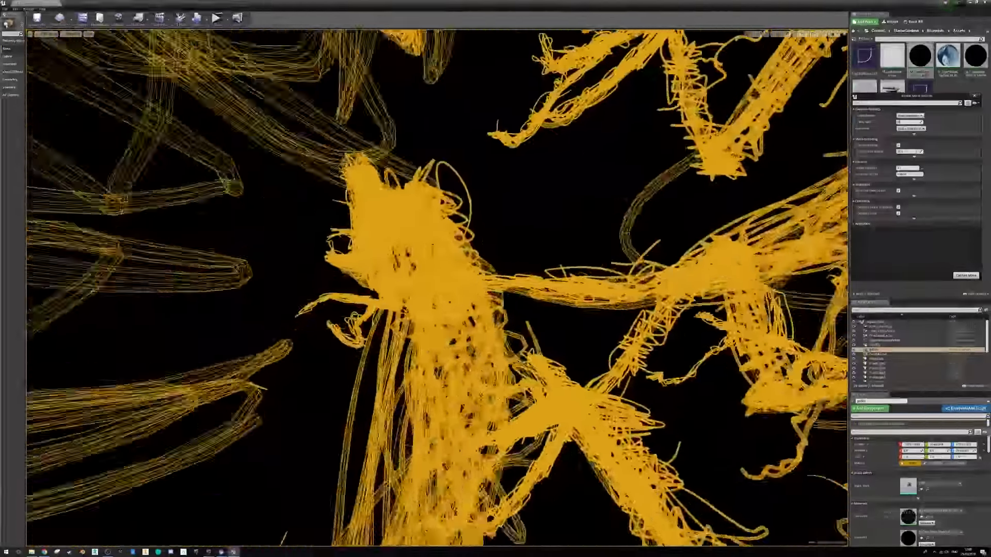
{"action": "right_click_drag", "start_coordinate": [437, 287], "coordinate": [440, 210]}
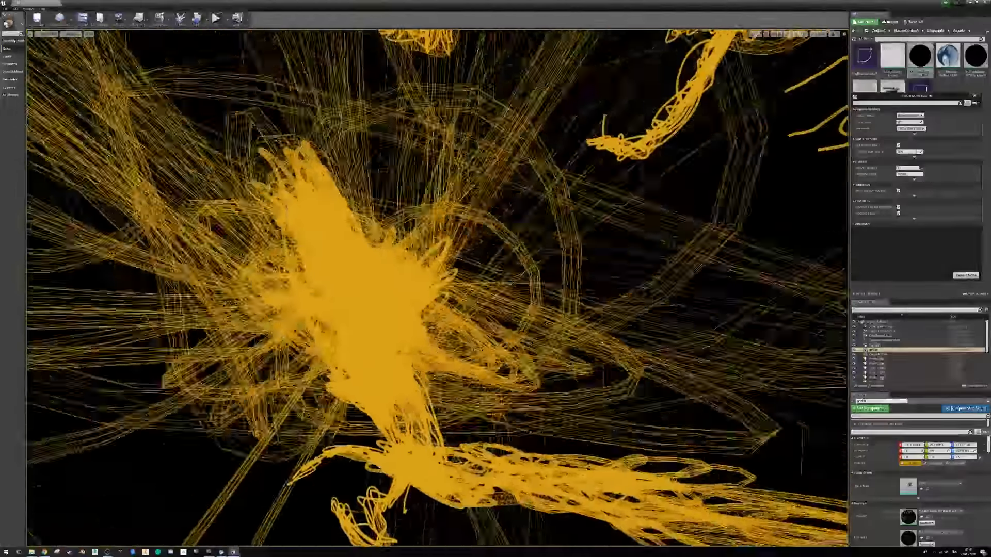
{"action": "right_click_drag", "start_coordinate": [437, 288], "coordinate": [392, 297]}
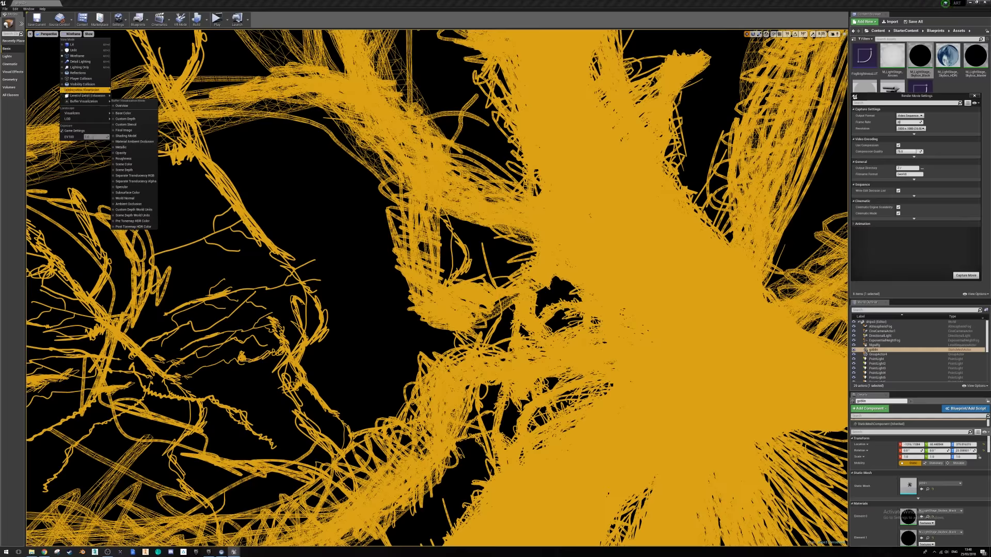
Show the creature in the Primitive Distance and Mesh UV Densities texture streaming accuracy view modes.
{"action": "left_click", "coordinate": [135, 153]}
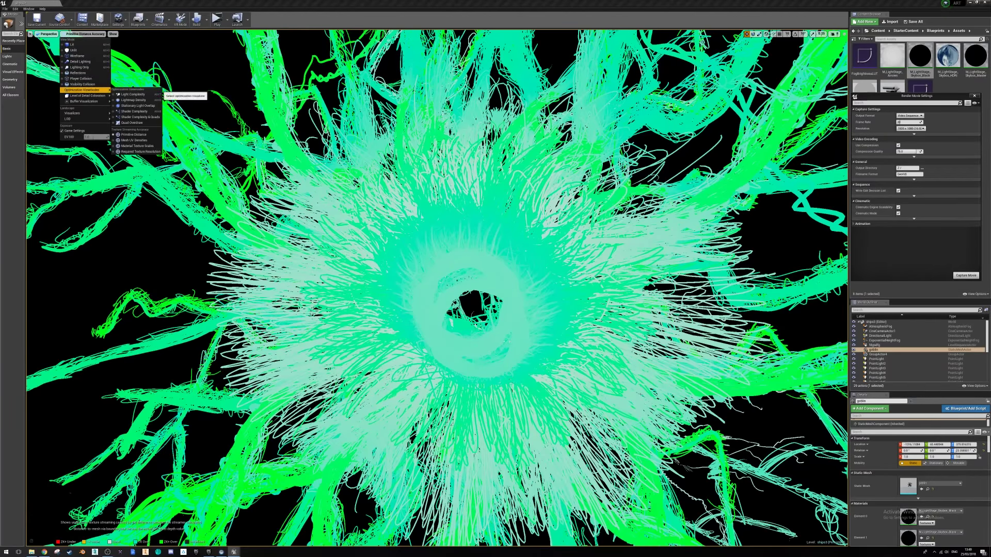
{"action": "left_click", "coordinate": [136, 141]}
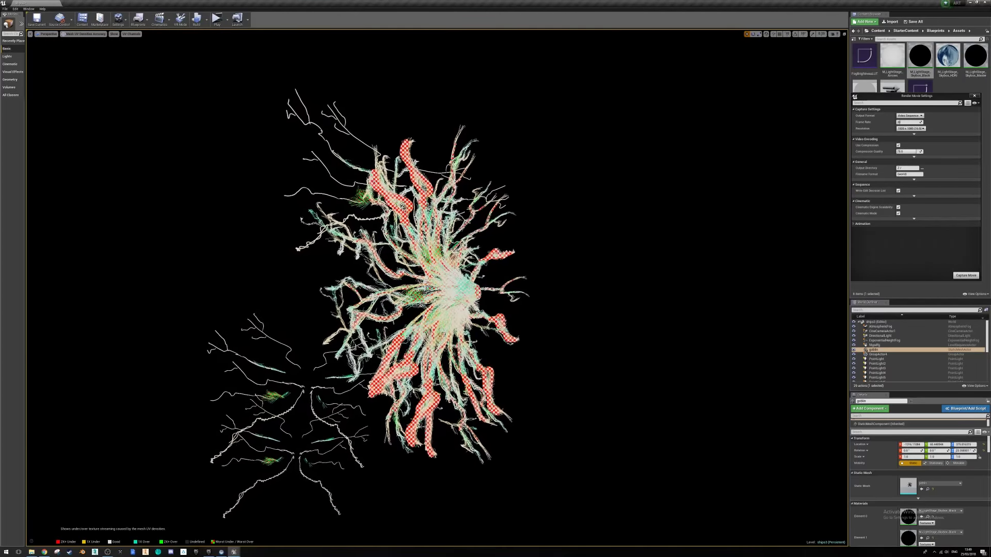
Widen the viewport showing the three coloured ships and move the Render Movie Settings window aside.
{"action": "key", "text": "alt+Tab"}
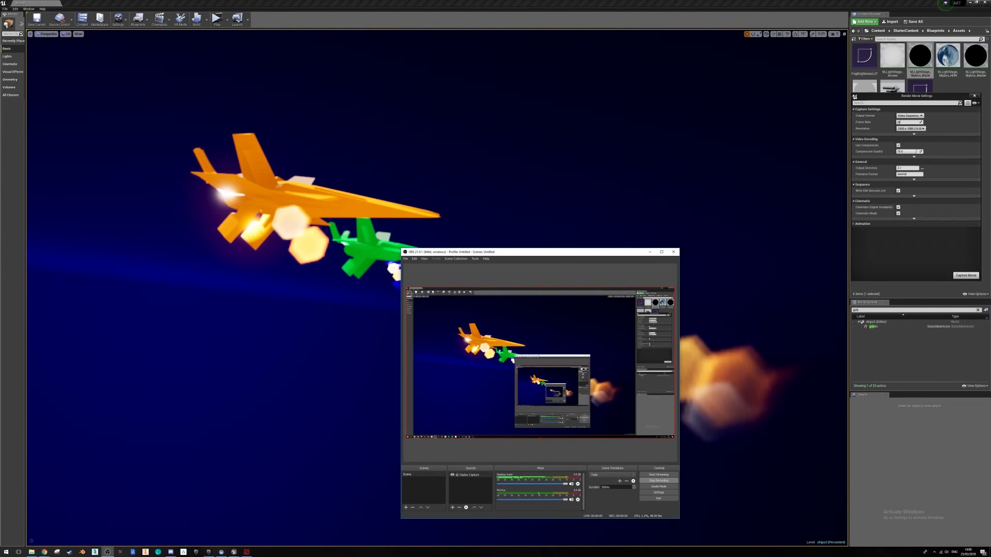
{"action": "key", "text": "alt+Tab"}
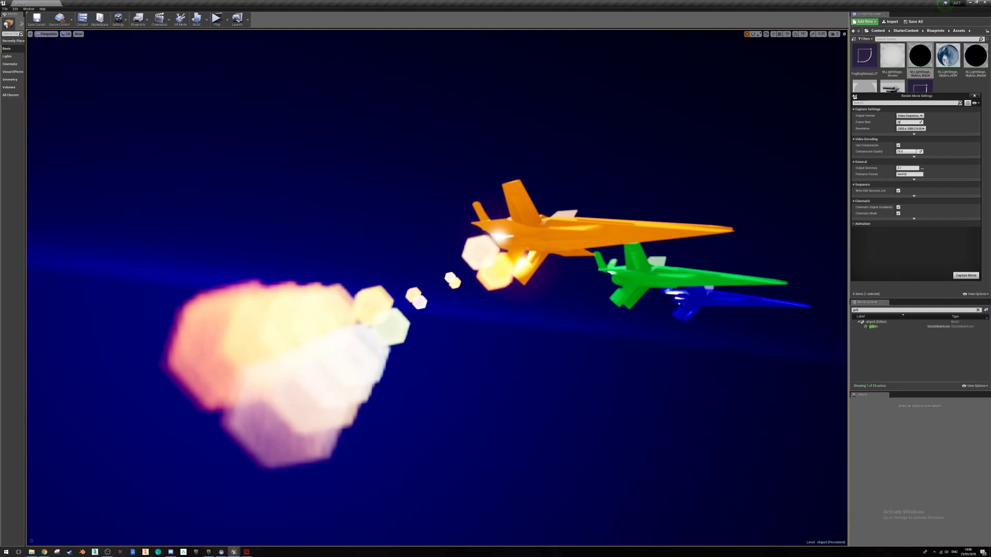
{"action": "left_click_drag", "start_coordinate": [848, 362], "coordinate": [874, 361]}
{"action": "left_click_drag", "start_coordinate": [917, 96], "coordinate": [986, 99]}
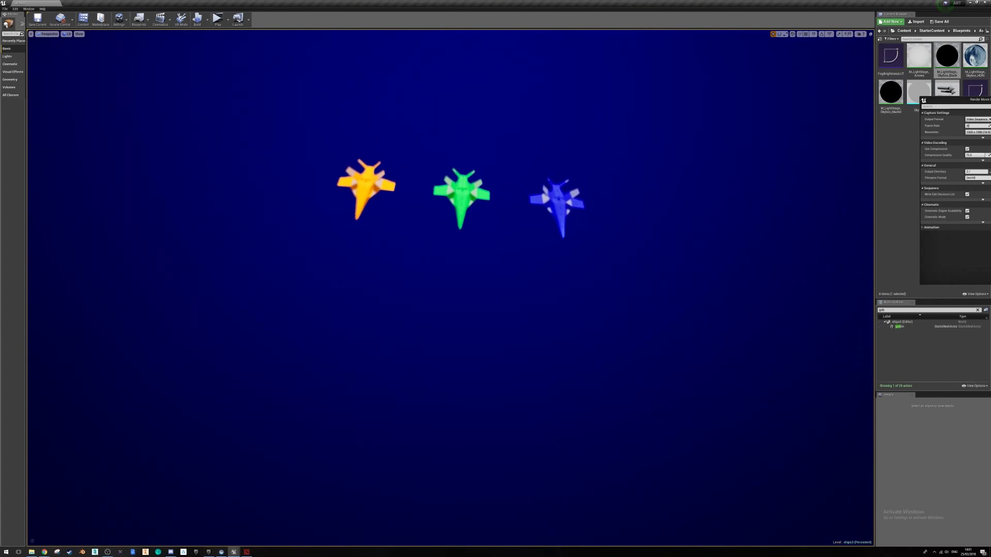
Orbit around the spaceship in Quad Overdraw and show it in the Visibility Collision view mode.
{"action": "key", "text": "alt+Tab"}
{"action": "key", "text": "alt+Tab"}
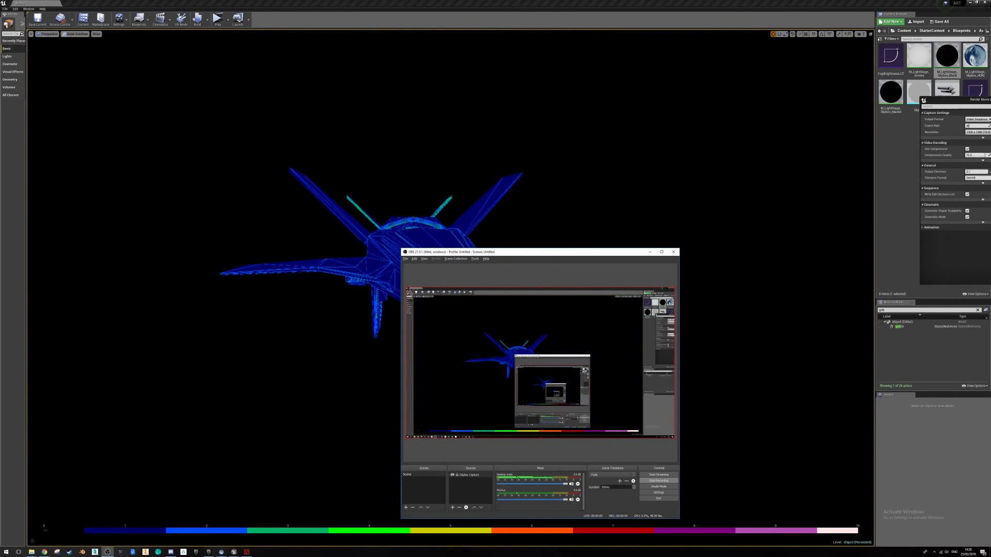
{"action": "key", "text": "alt+Tab"}
{"action": "left_click_drag", "start_coordinate": [450, 288], "coordinate": [451, 288], "text": "alt"}
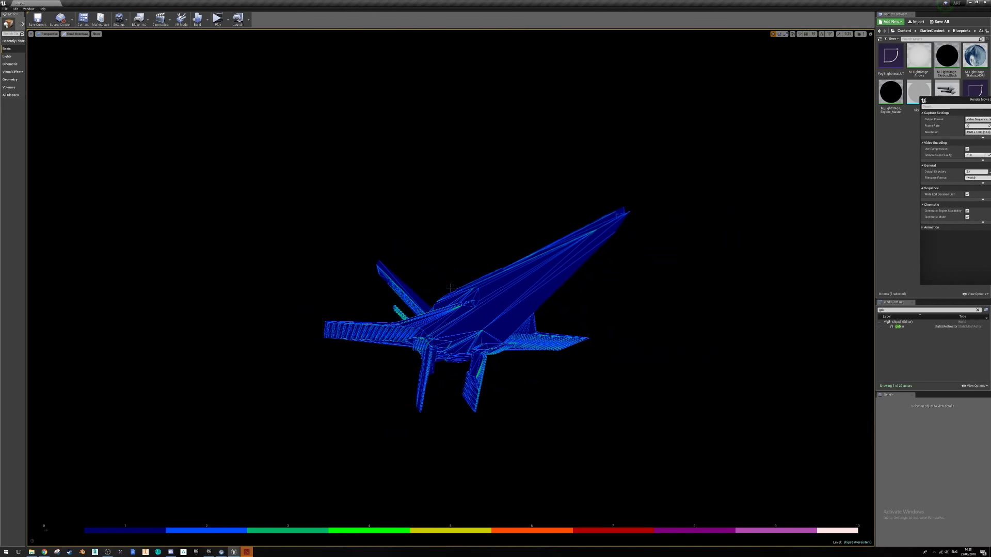
{"action": "left_click", "coordinate": [74, 34]}
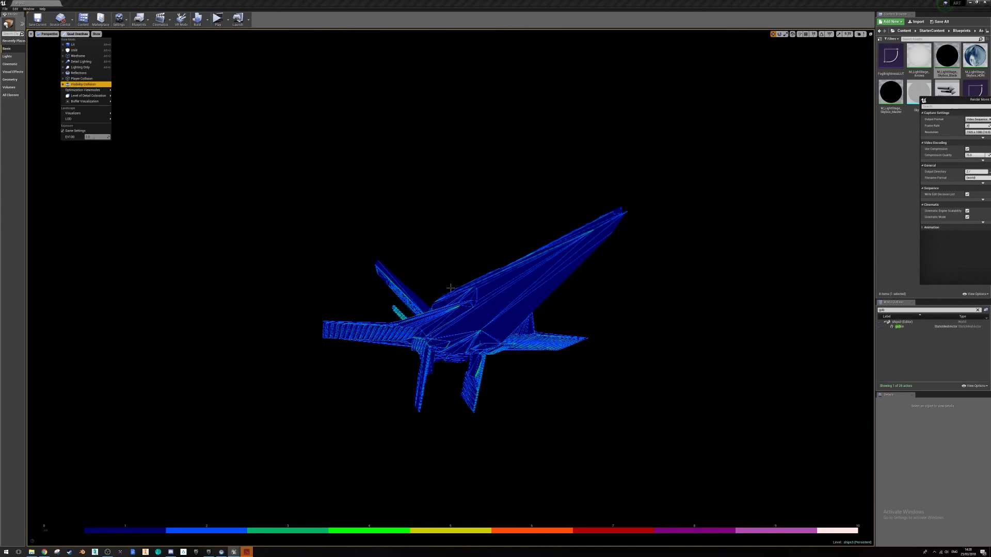
{"action": "left_click", "coordinate": [82, 84]}
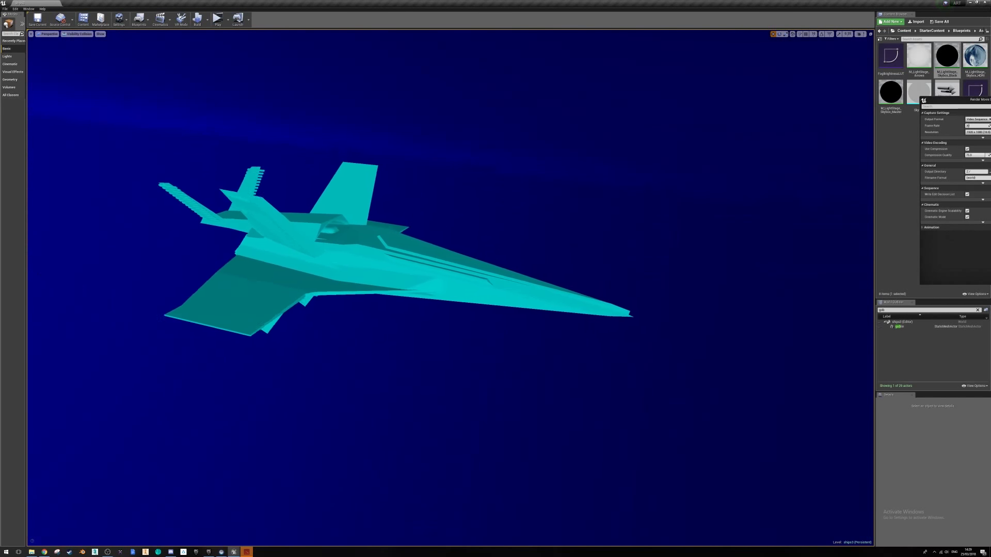
Examine the spaceship in the Wireframe and Primitive Distance view modes.
{"action": "left_click", "coordinate": [79, 34]}
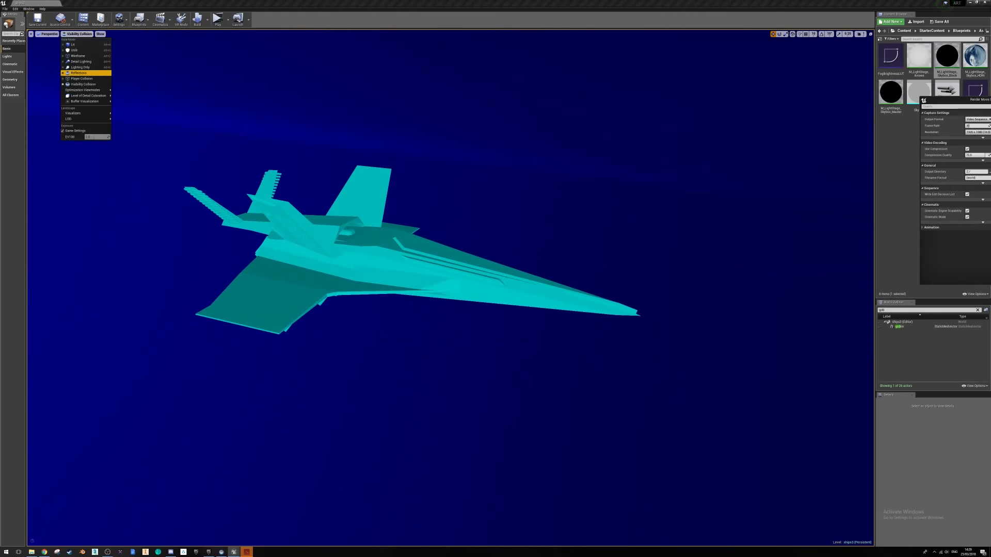
{"action": "left_click", "coordinate": [78, 56]}
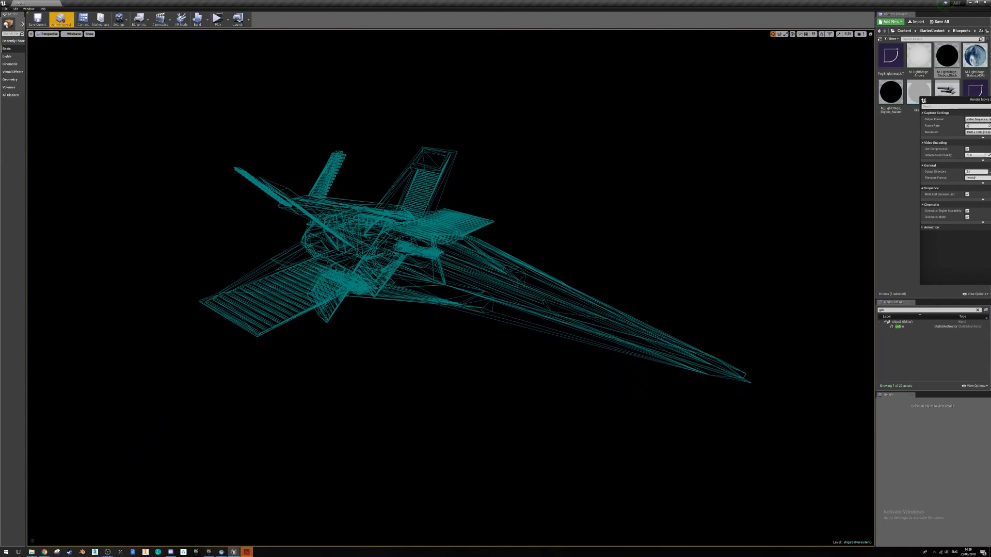
{"action": "left_click", "coordinate": [74, 33]}
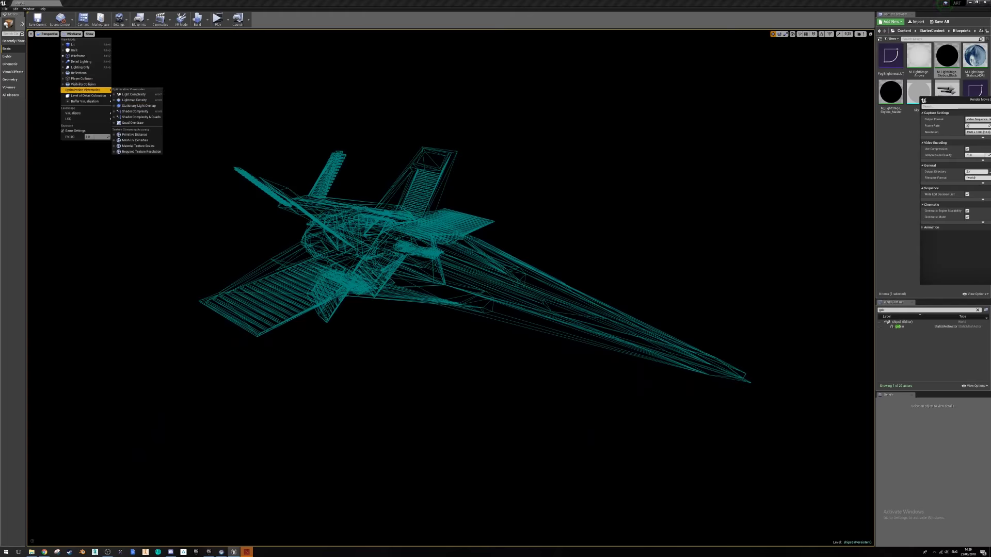
{"action": "left_click", "coordinate": [134, 134]}
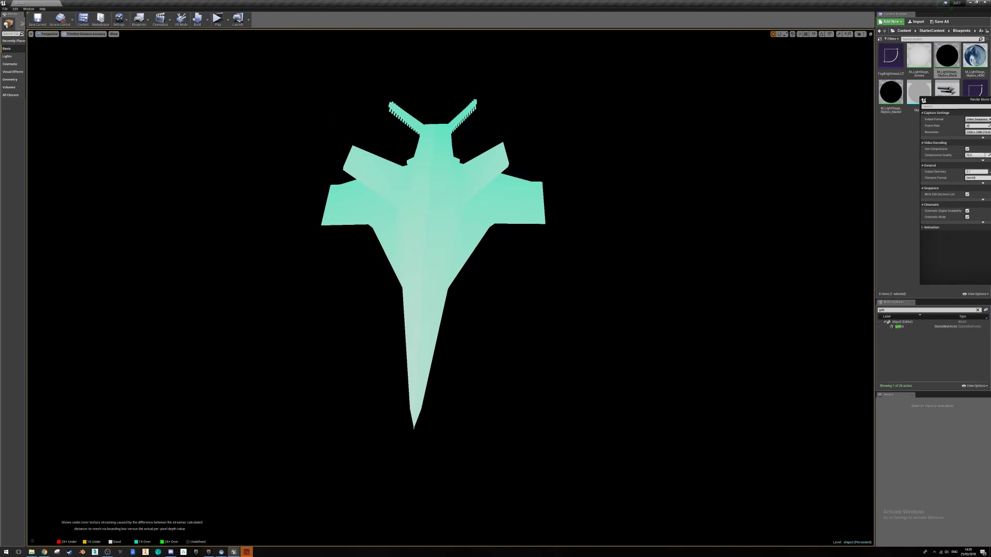
{"action": "key", "text": "alt+Tab"}
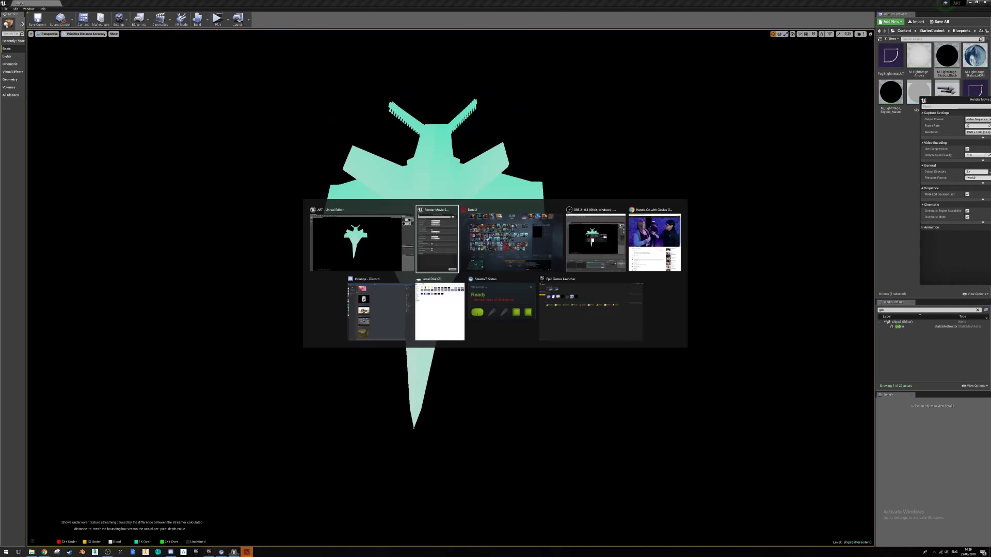
{"action": "key", "text": "alt+Tab"}
{"action": "key", "text": "alt+Tab"}
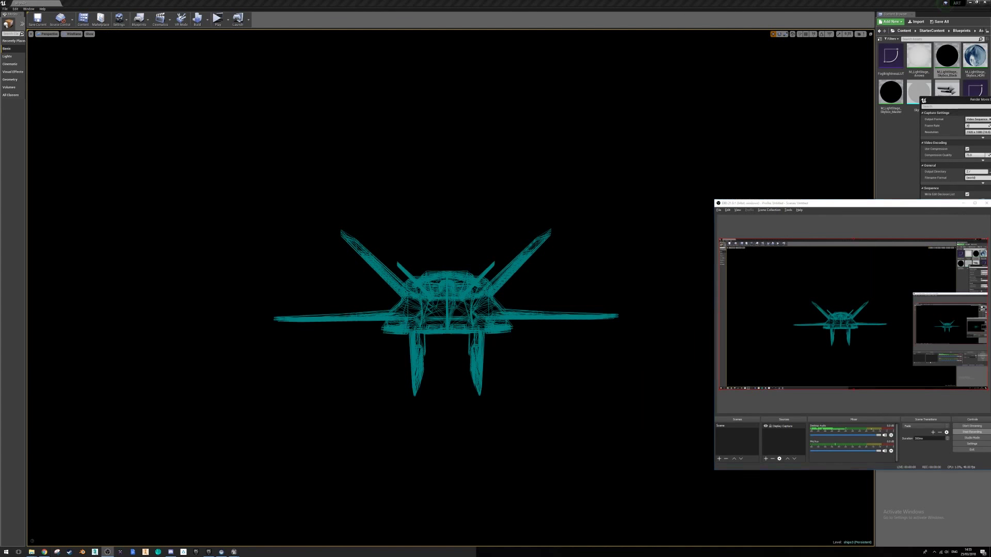
{"action": "key", "text": "alt+Tab"}
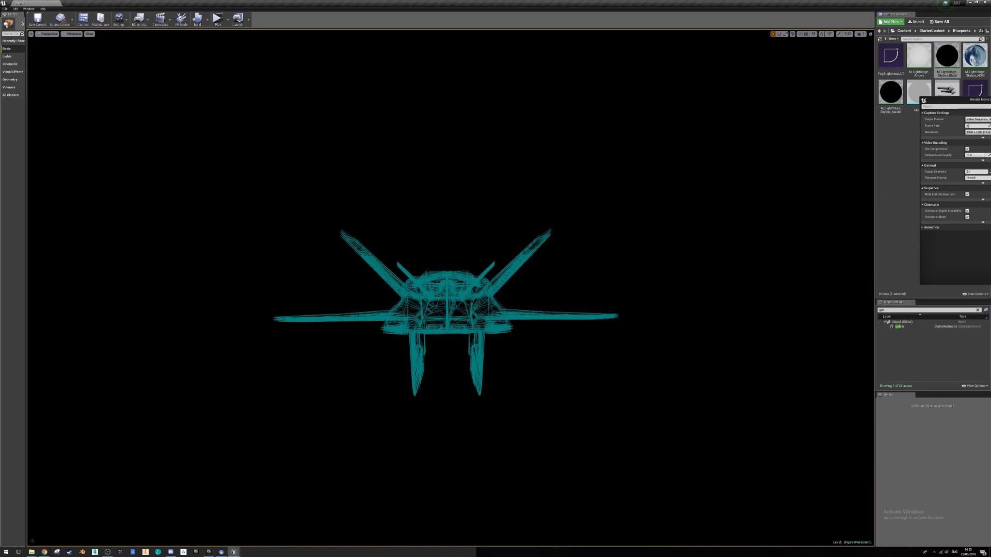
View the spaceship from behind at an angle in Lit mode, select two of its parts and clear the selection.
{"action": "key", "text": "d"}
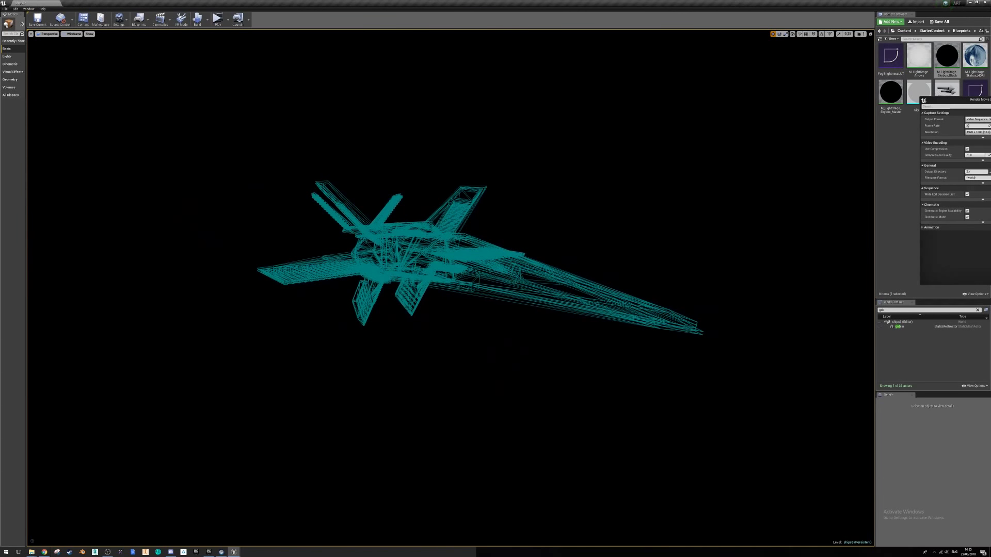
{"action": "left_click", "coordinate": [48, 34]}
{"action": "left_click", "coordinate": [73, 34]}
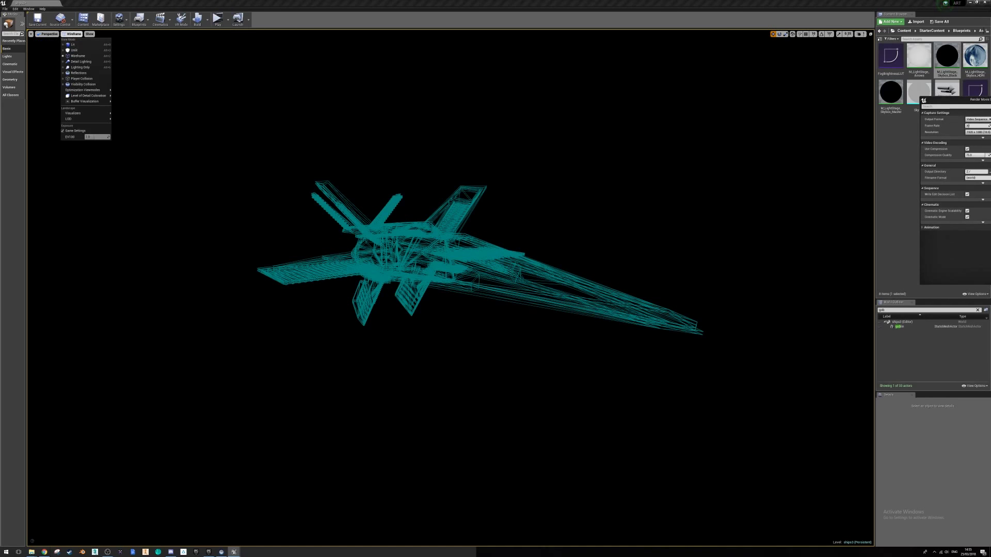
{"action": "left_click", "coordinate": [73, 45]}
{"action": "left_click", "coordinate": [516, 279]}
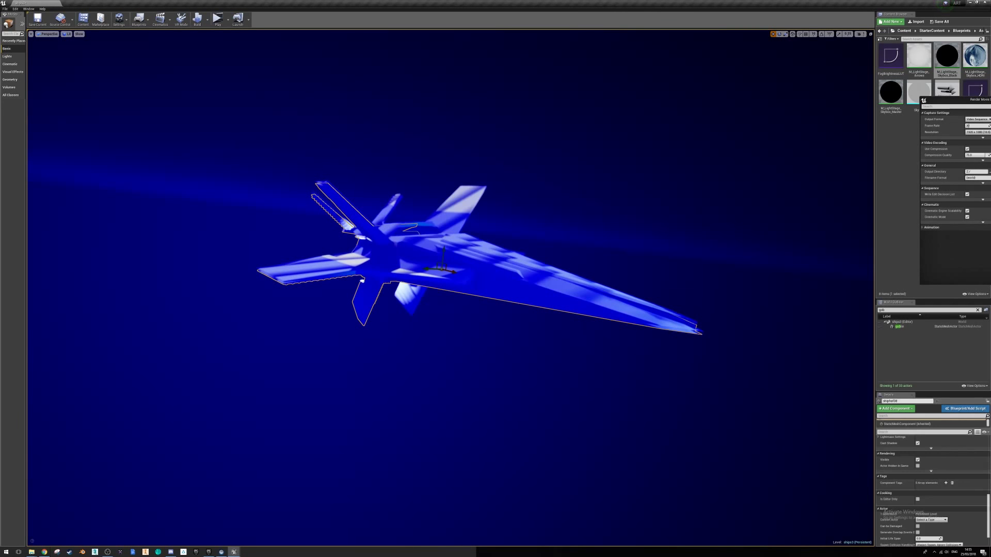
{"action": "left_click", "coordinate": [410, 297], "text": "ctrl"}
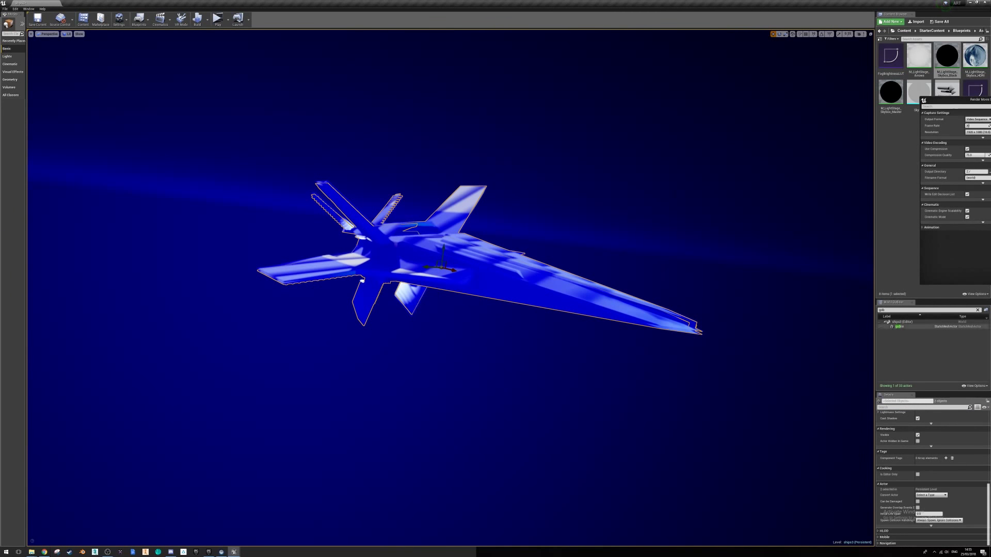
{"action": "key", "text": "Escape"}
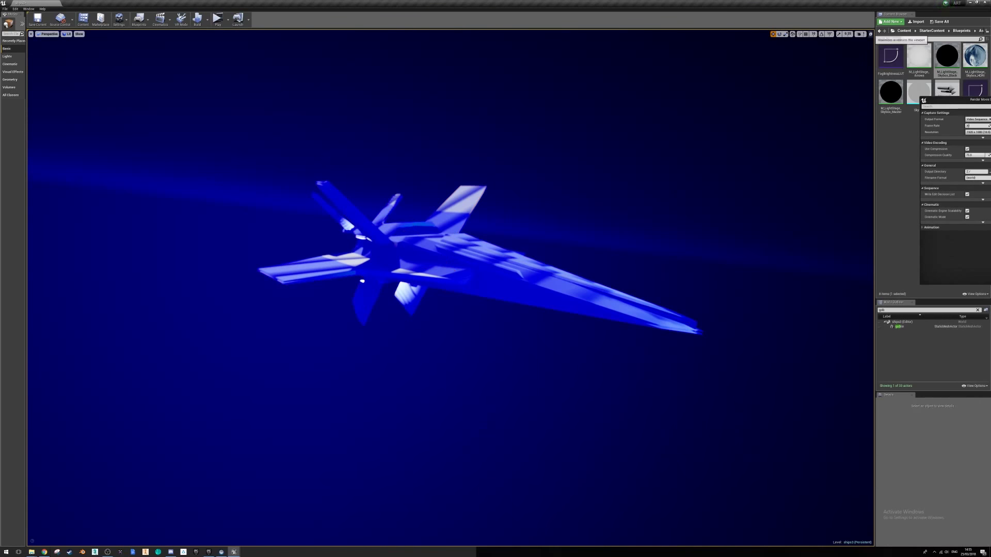
Return to the four-viewport layout and select all parts of the spaceship together with its lights and the camera.
{"action": "left_click", "coordinate": [870, 34]}
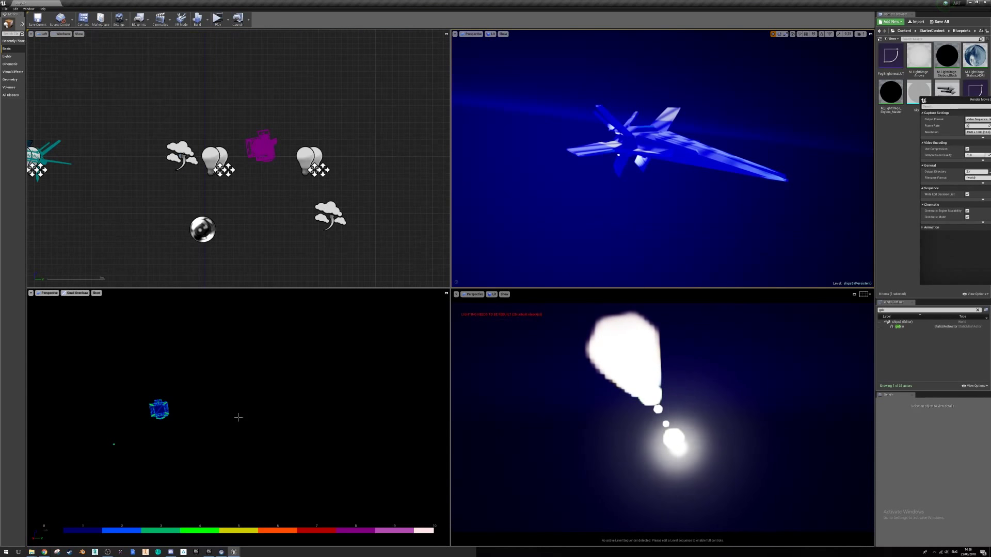
{"action": "left_click", "coordinate": [658, 148]}
{"action": "key", "text": "f"}
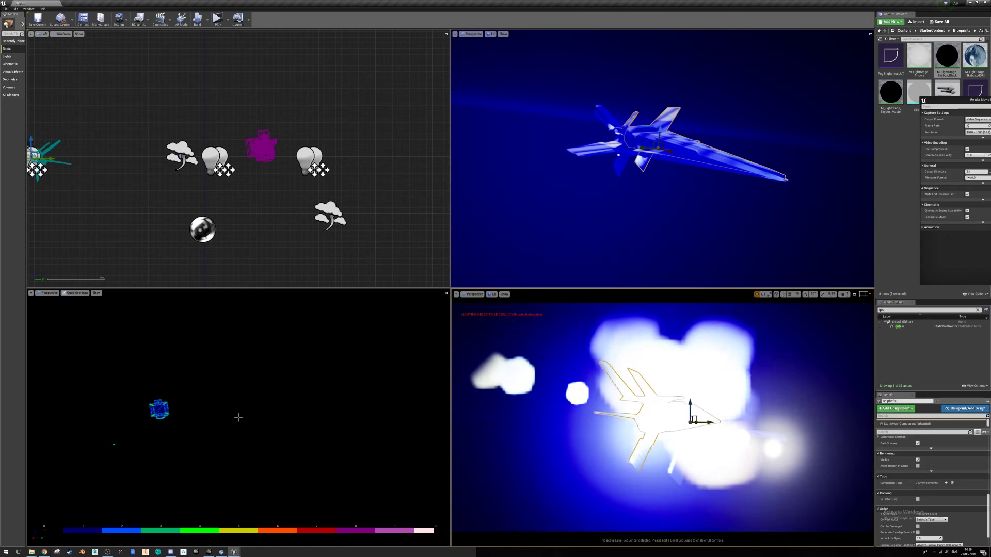
{"action": "right_click_drag", "start_coordinate": [663, 418], "coordinate": [616, 517]}
{"action": "right_click_drag", "start_coordinate": [241, 192], "coordinate": [290, 192]}
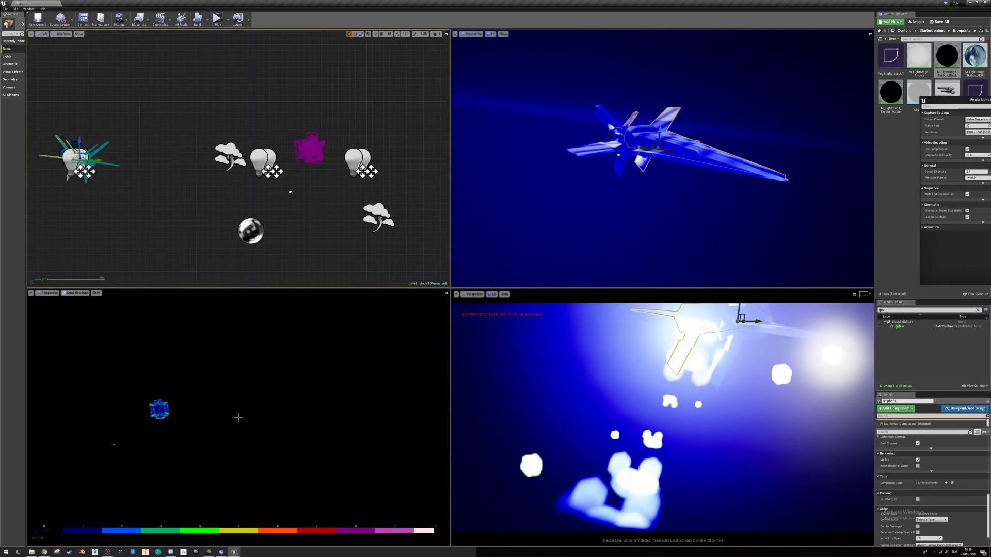
{"action": "left_click_drag", "start_coordinate": [275, 178], "coordinate": [279, 181]}
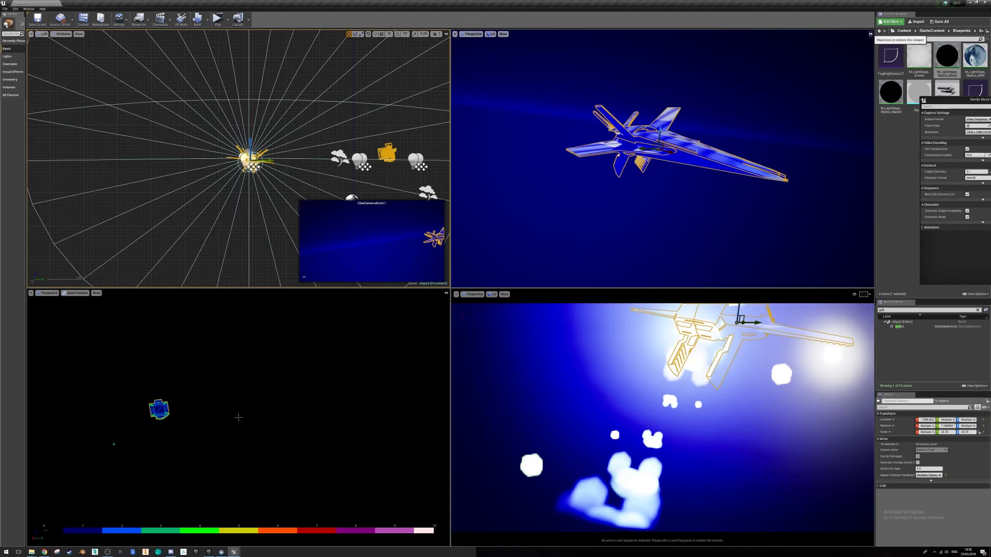
Maximise the perspective viewport and show the selected spaceship in the Wireframe view mode from a new angle.
{"action": "left_click", "coordinate": [870, 34]}
{"action": "left_click", "coordinate": [66, 34]}
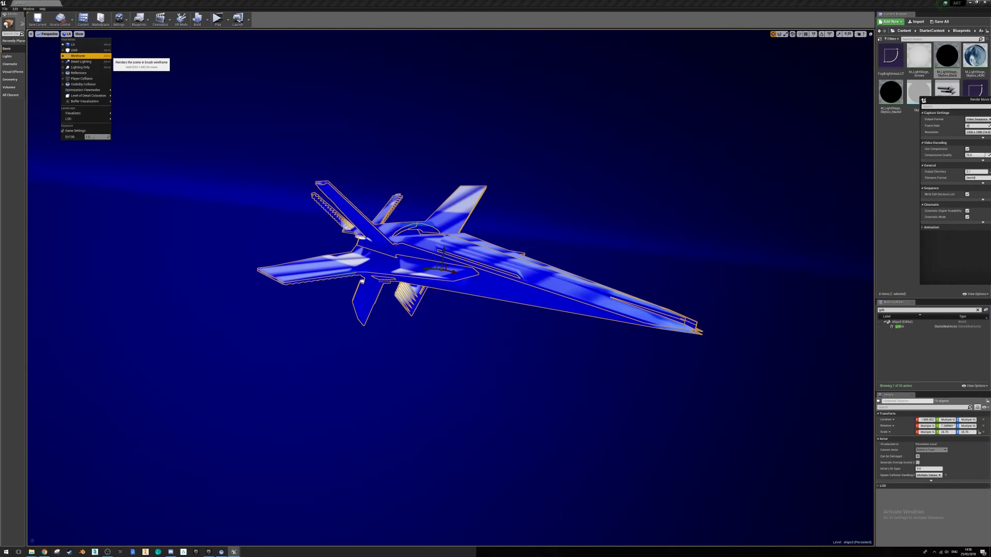
{"action": "left_click", "coordinate": [80, 56]}
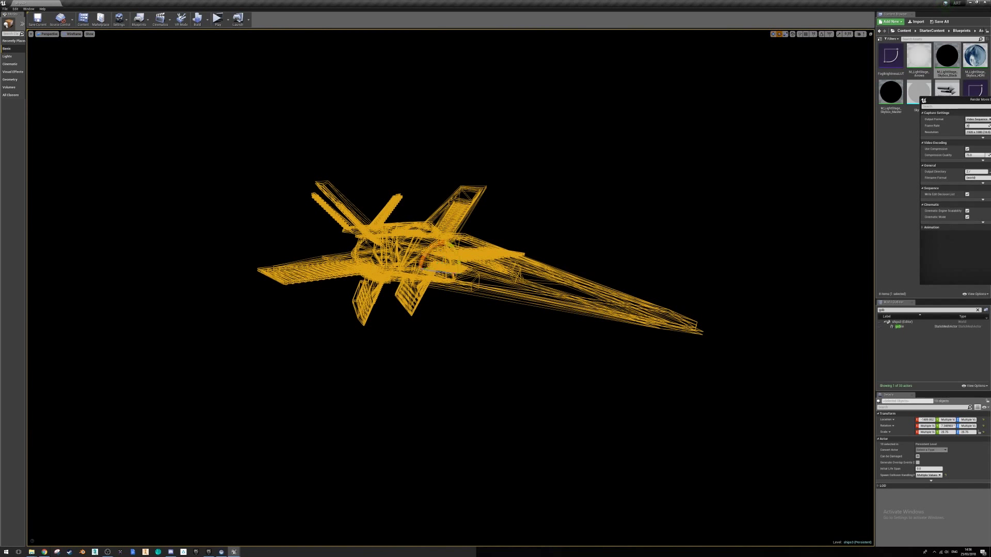
{"action": "left_click_drag", "start_coordinate": [450, 288], "coordinate": [412, 378], "text": "alt"}
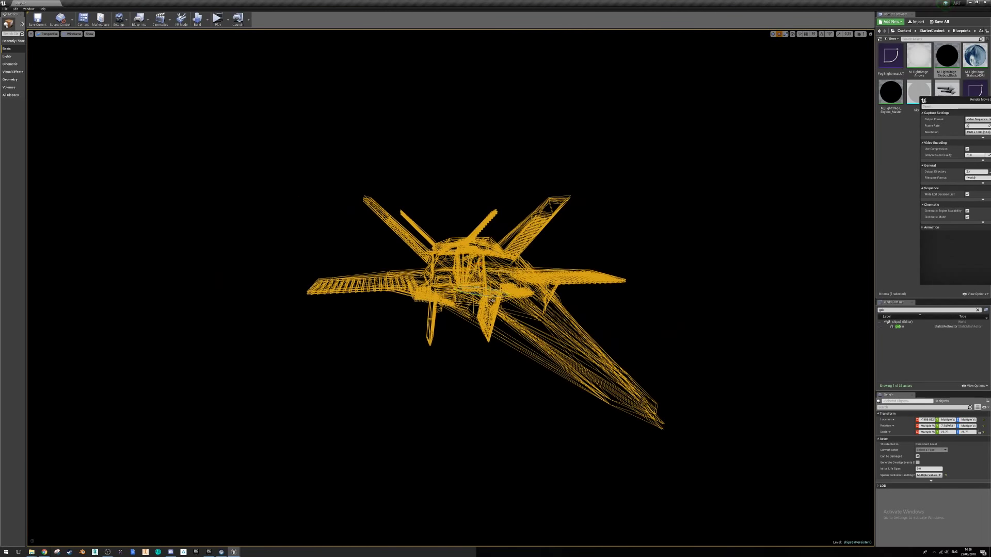
Rotate the selected spaceship in several directions and view its wireframe from the front.
{"action": "left_click_drag", "start_coordinate": [490, 296], "coordinate": [453, 293]}
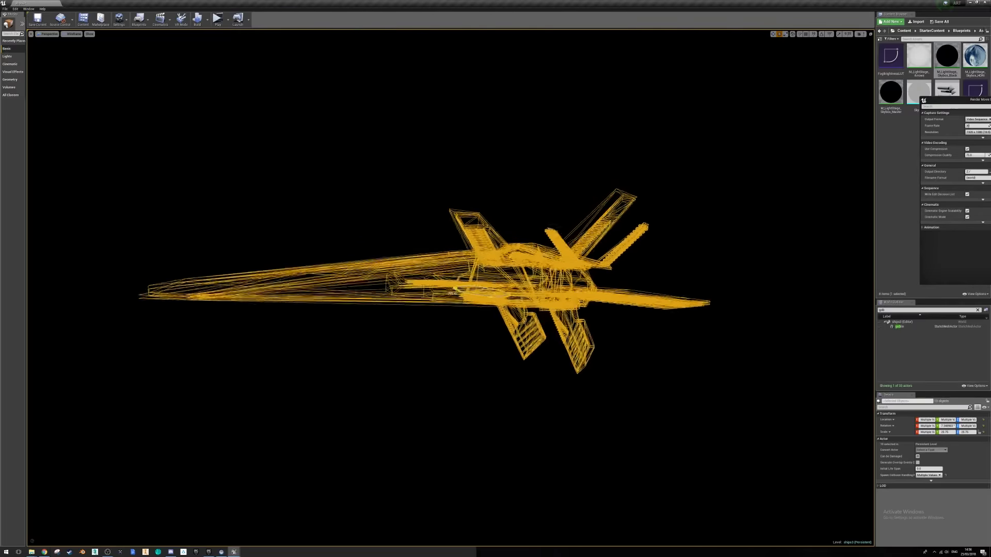
{"action": "left_click_drag", "start_coordinate": [575, 302], "coordinate": [606, 303]}
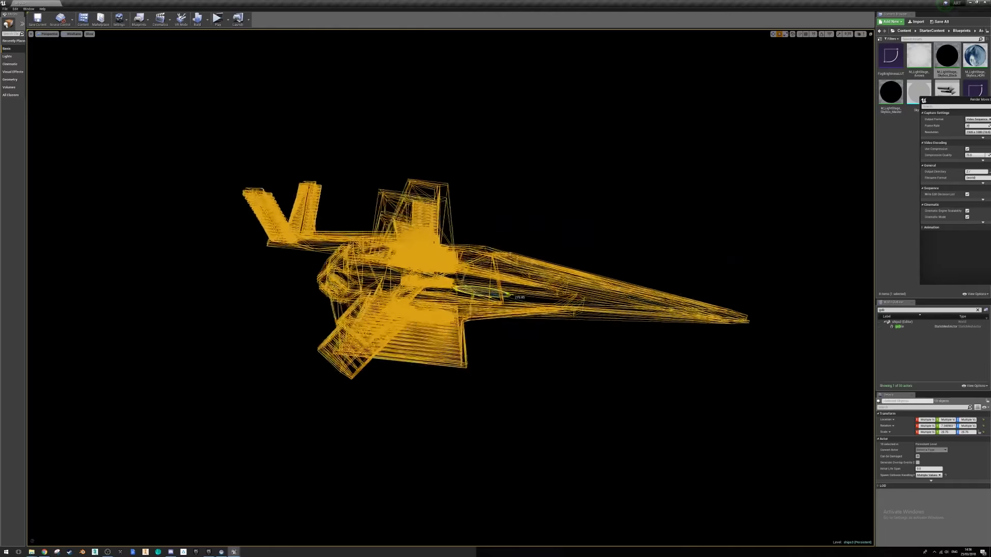
{"action": "left_click_drag", "start_coordinate": [510, 295], "coordinate": [457, 287]}
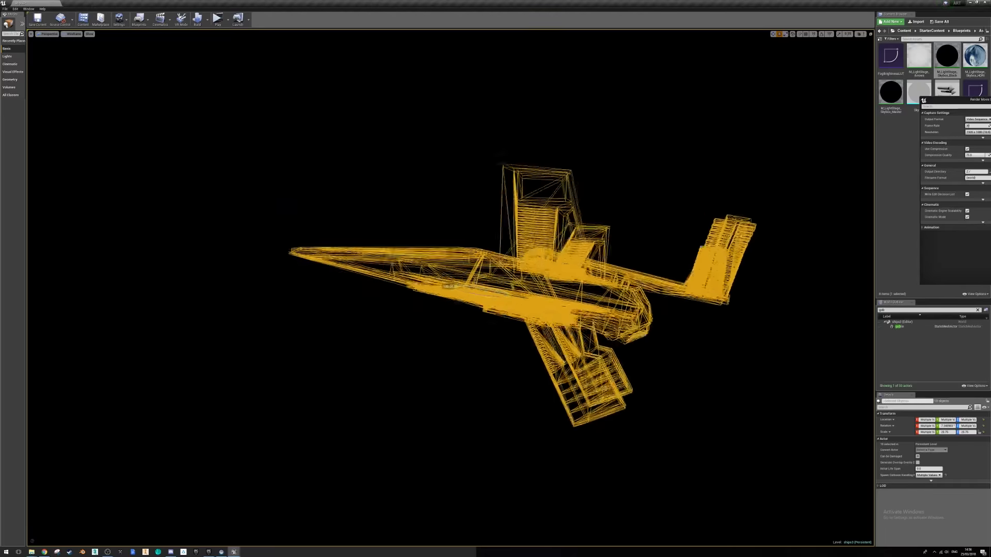
{"action": "left_click_drag", "start_coordinate": [637, 304], "coordinate": [661, 305]}
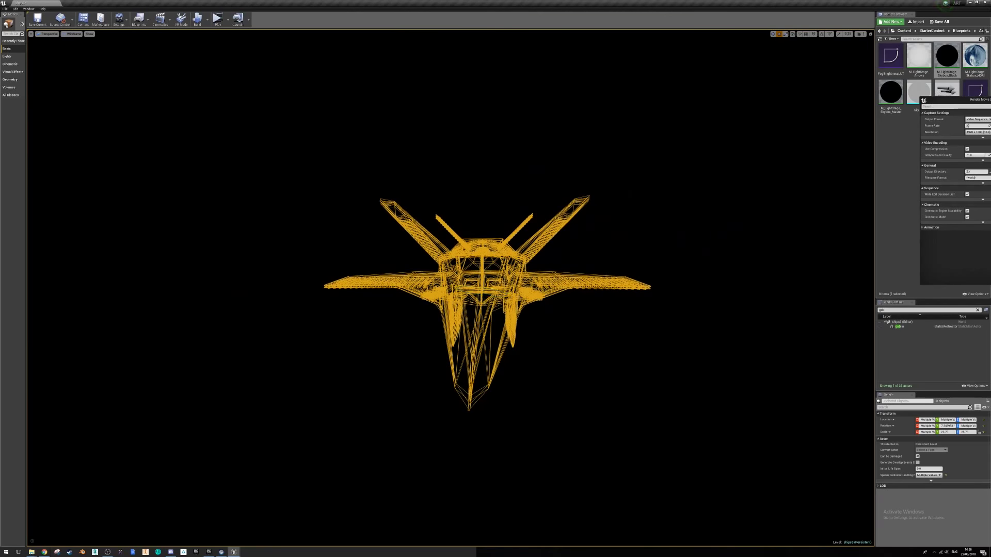
{"action": "left_click_drag", "start_coordinate": [481, 278], "coordinate": [441, 277], "text": "alt"}
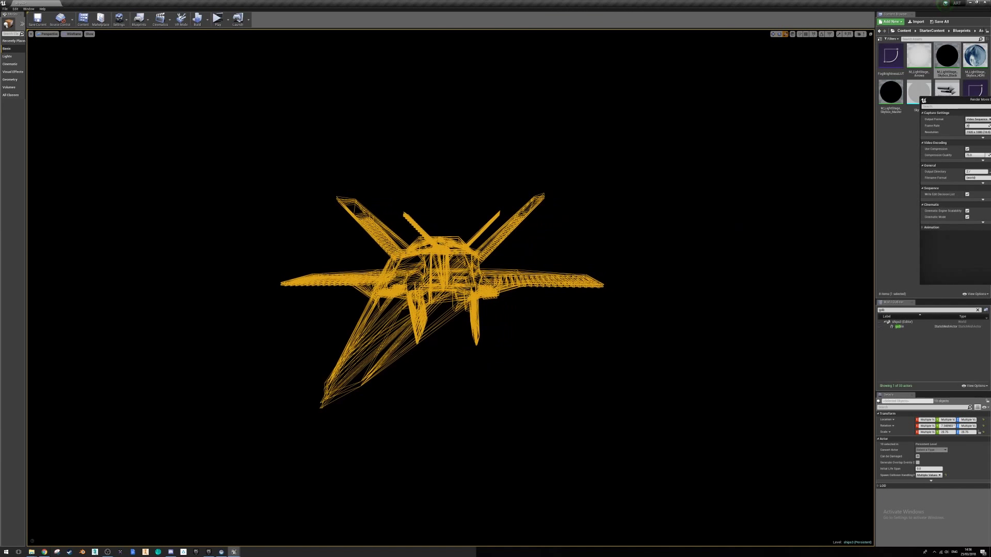
Undo the last selection change and view the selected spaceship from farther away.
{"action": "left_click", "coordinate": [481, 278]}
{"action": "key", "text": "ctrl+z"}
{"action": "key", "text": "w"}
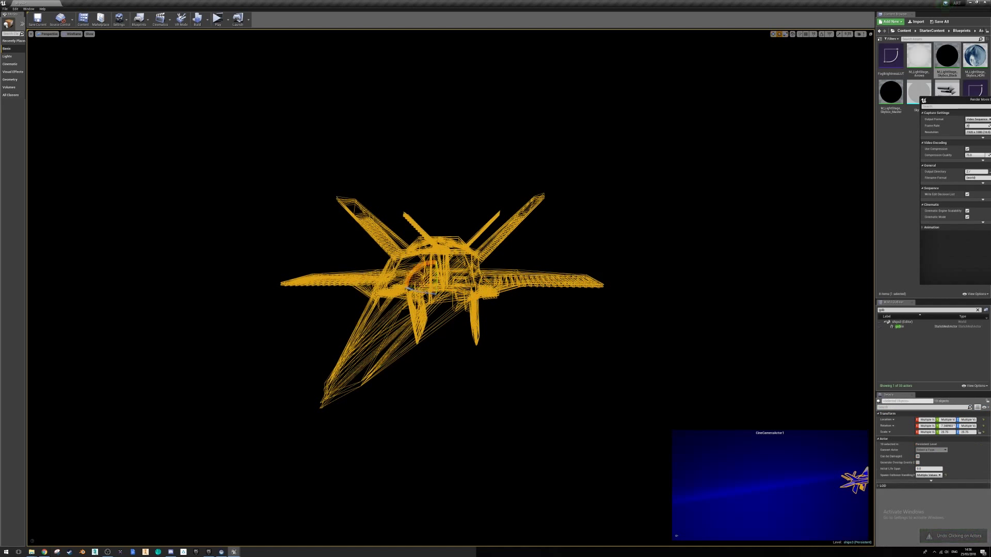
{"action": "left_click_drag", "start_coordinate": [438, 298], "coordinate": [444, 255]}
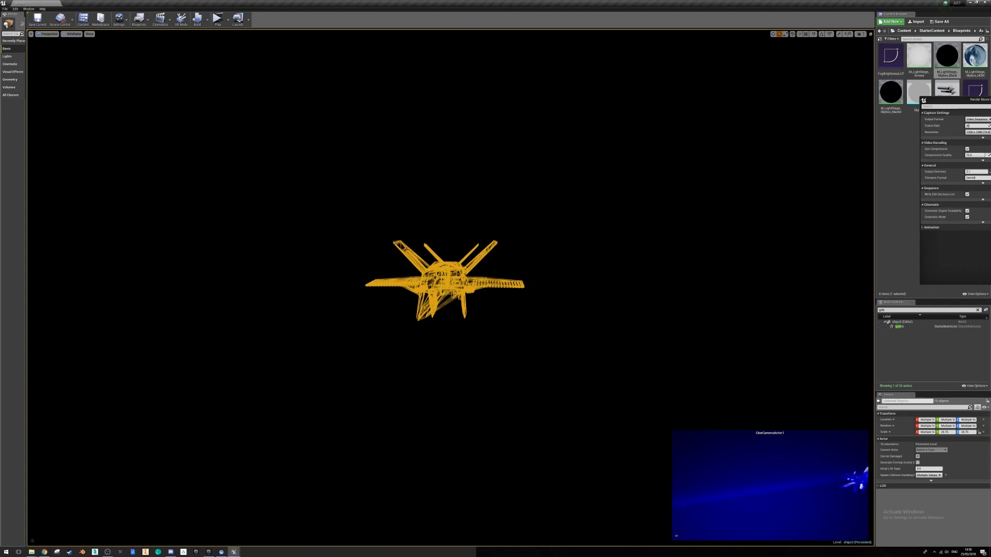
Clear the selection and show the spaceship in the Stationary Light Overlap view mode.
{"action": "key", "text": "Escape"}
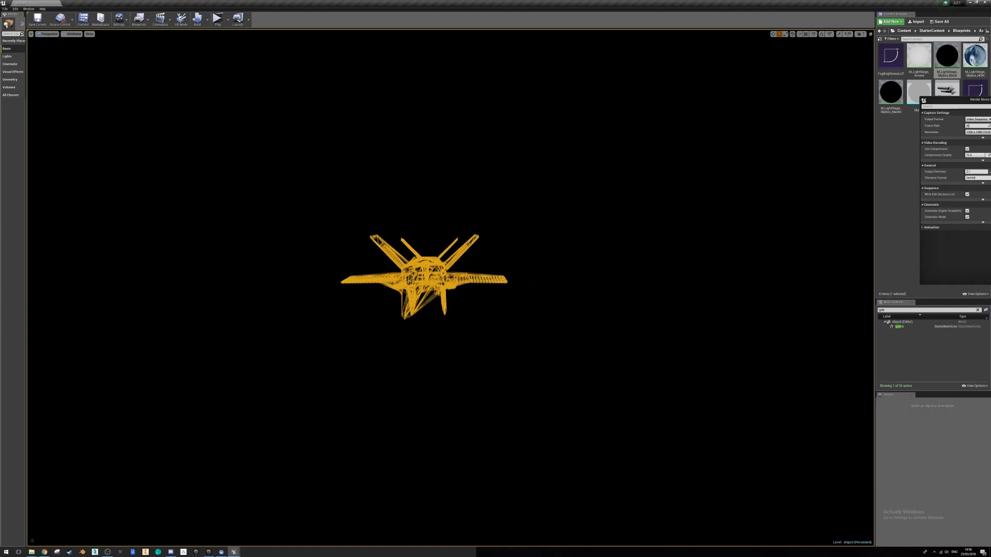
{"action": "left_click", "coordinate": [74, 34]}
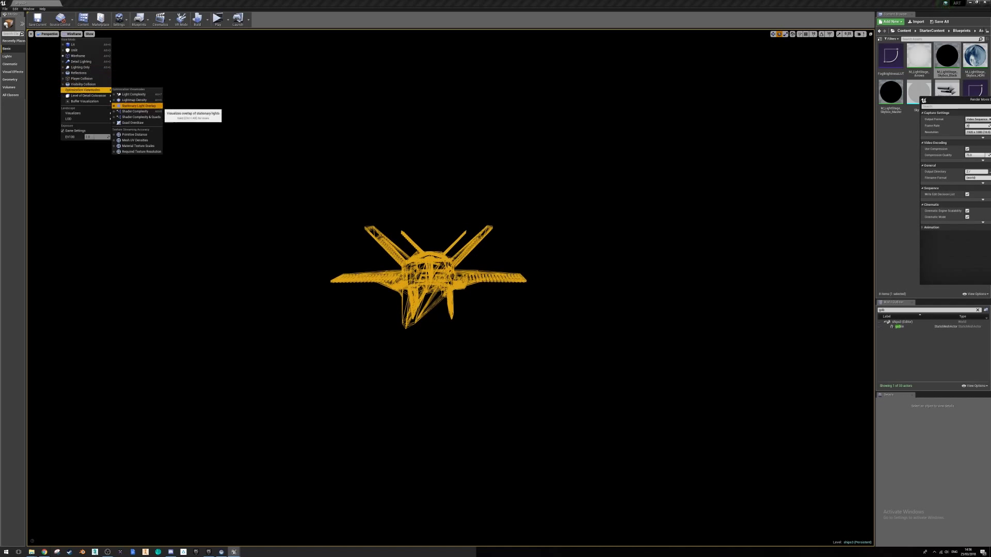
{"action": "left_click", "coordinate": [150, 105]}
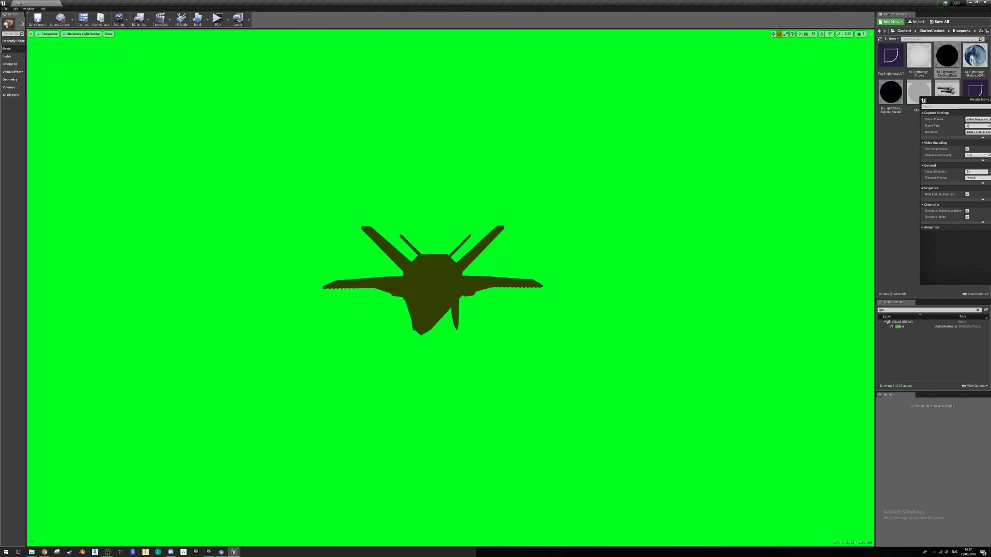